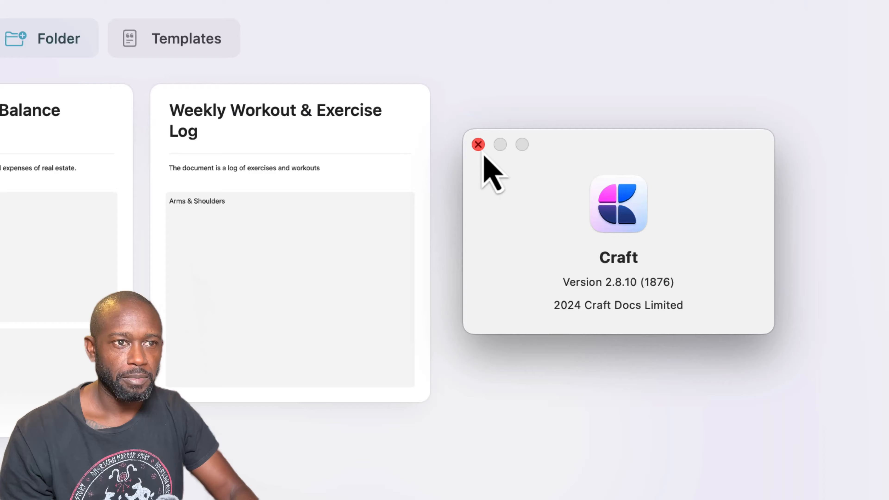
Close the version information window and create a document titled "New Collections" in the Collections folder
left_click(478, 144)
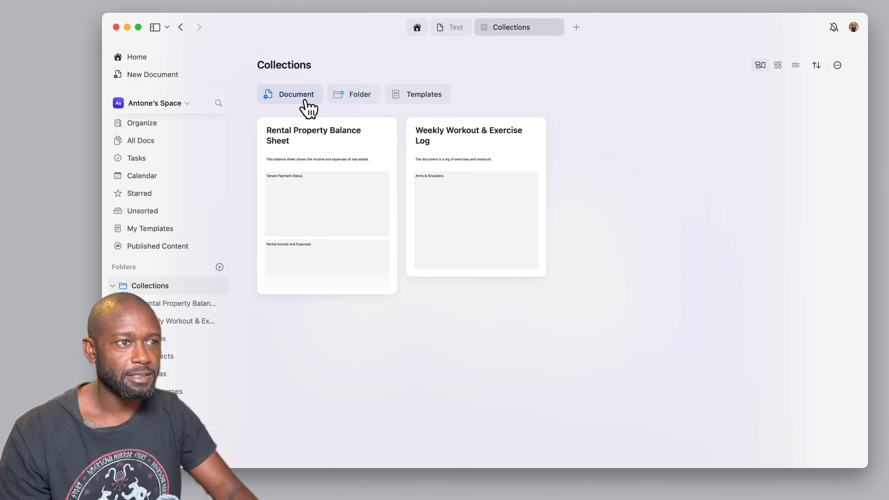
left_click(297, 95)
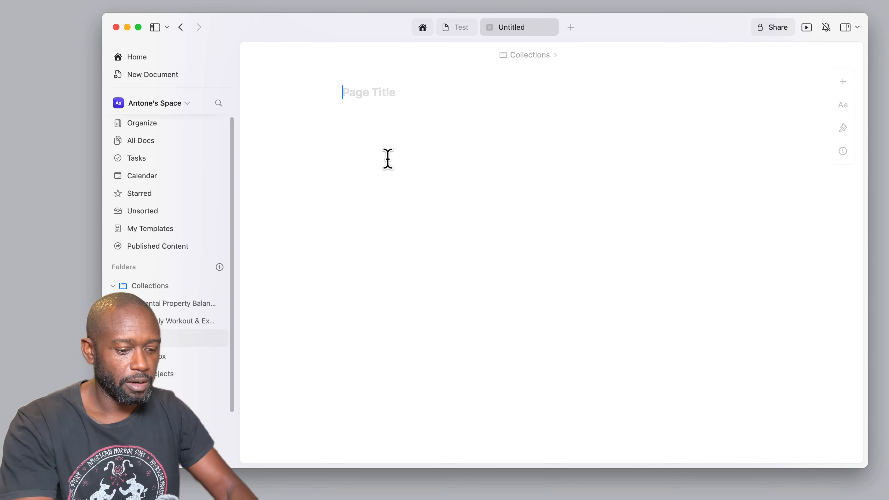
type("New Collec")
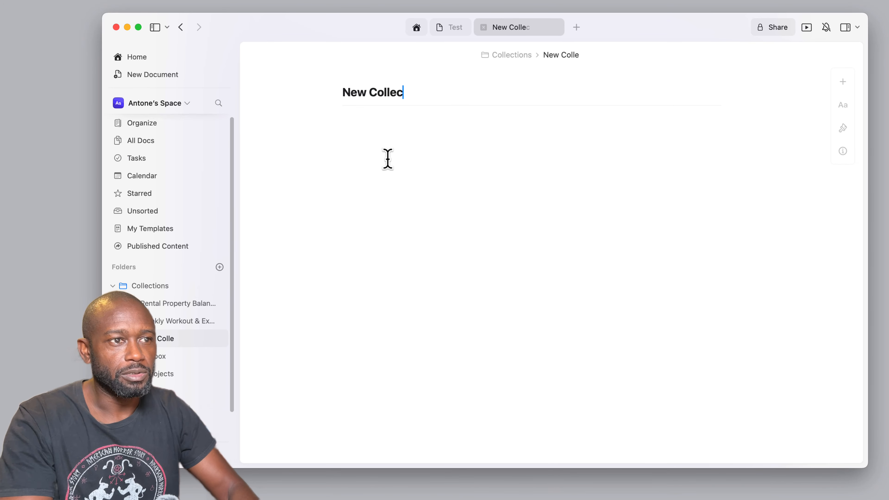
type("tions")
key("Return")
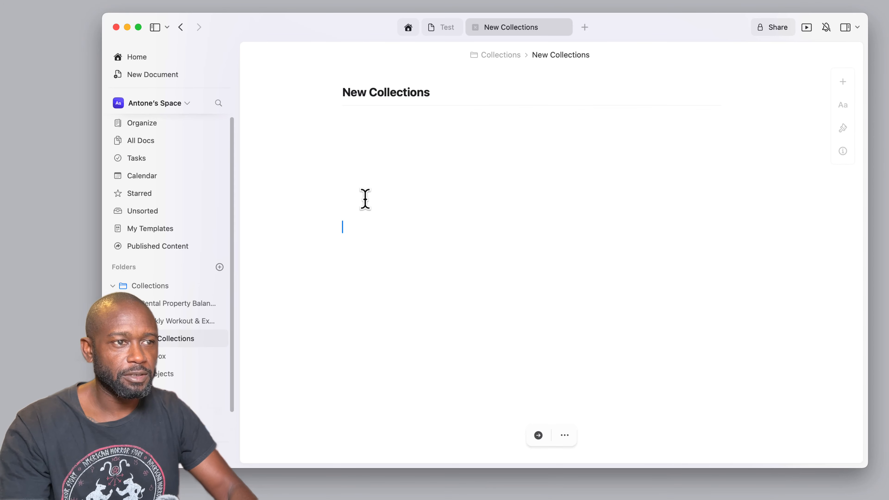
Insert two collection tables into the New Collections document, one below the other
type("/coll")
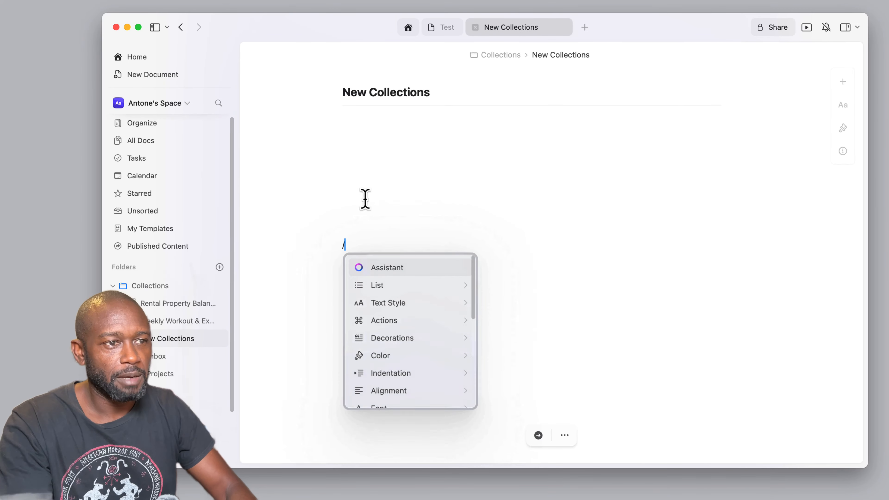
key("Return")
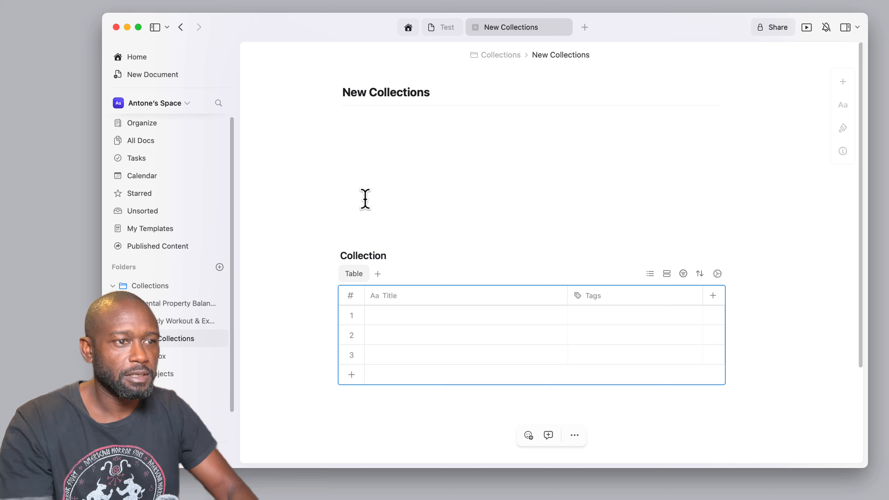
key("slash")
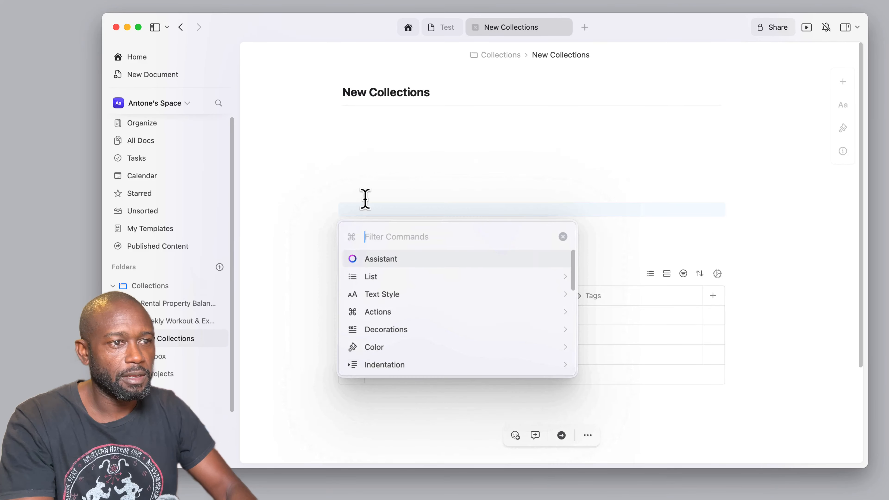
type("data")
key("Return")
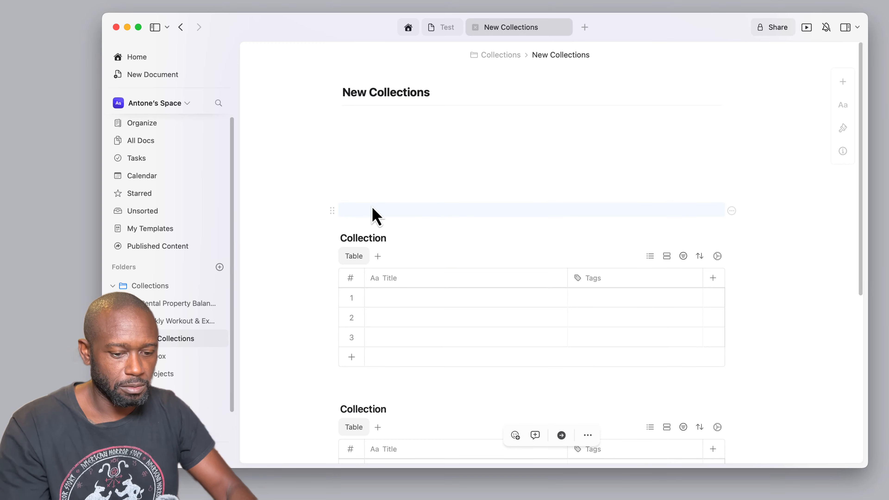
Remove the surplus blank lines between the page title and the first collection
left_click(361, 160)
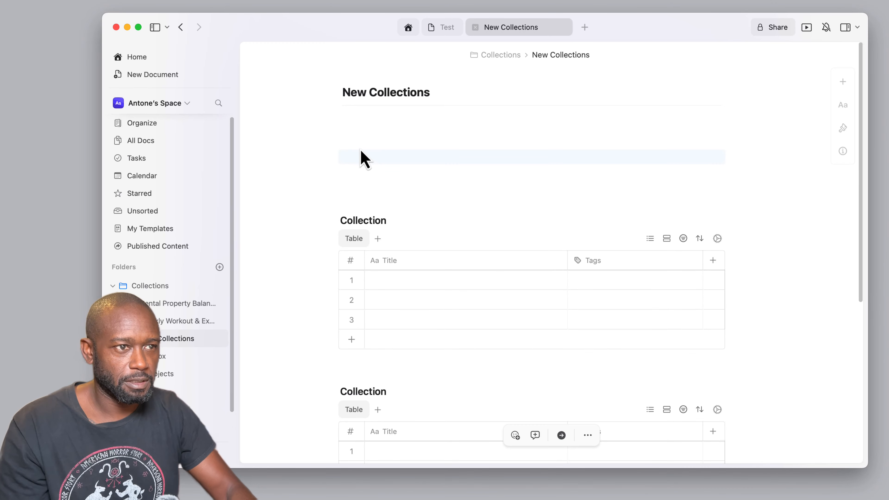
key("BackSpace")
key("BackSpace")
key("BackSpace")
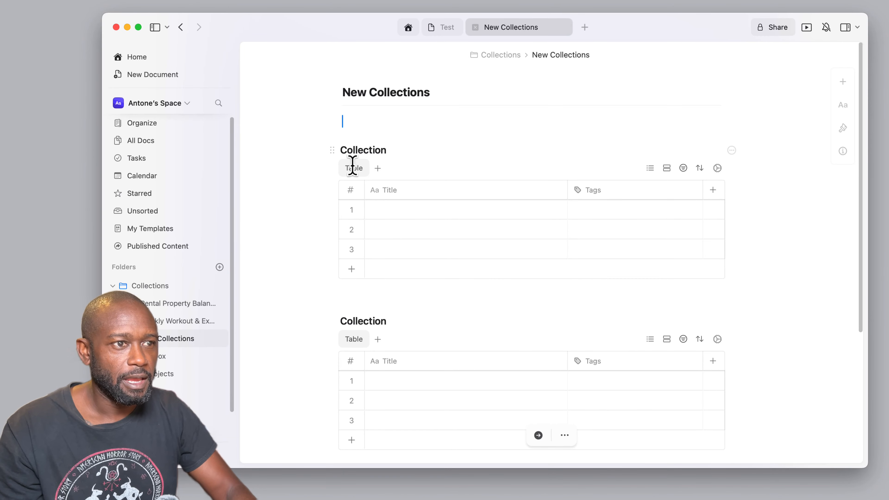
Rename the first collection as "People"
left_click(396, 151)
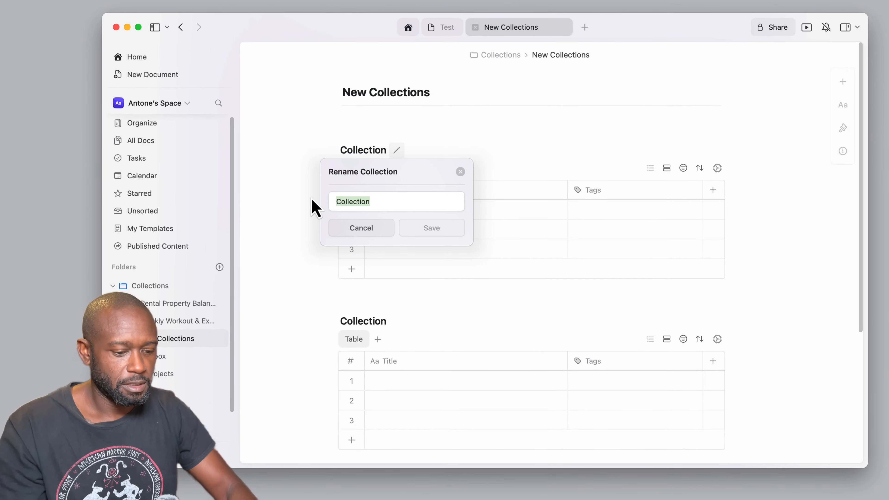
type("Pep")
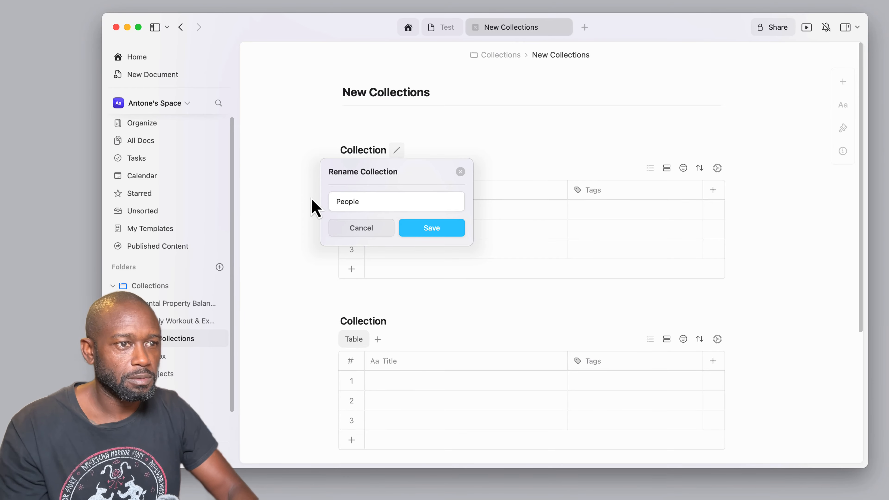
left_click(434, 231)
Rename the second collection as "Global Tags"
left_click(354, 339)
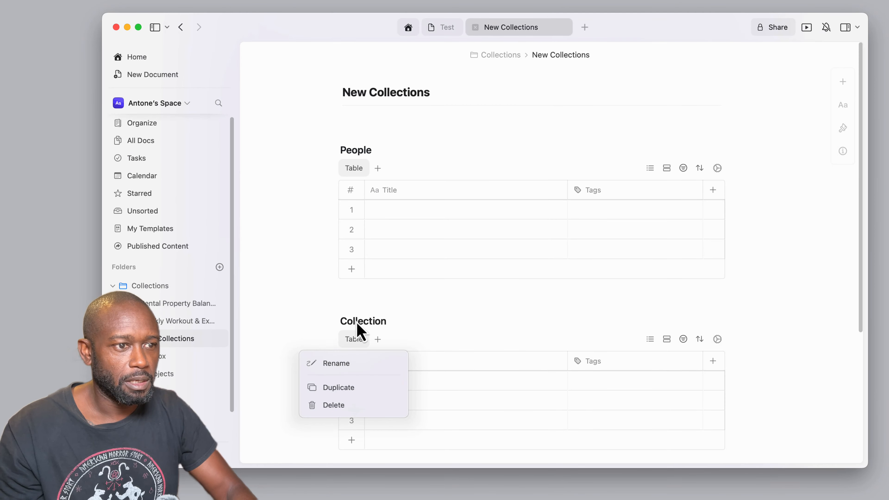
left_click(362, 333)
left_click(396, 321)
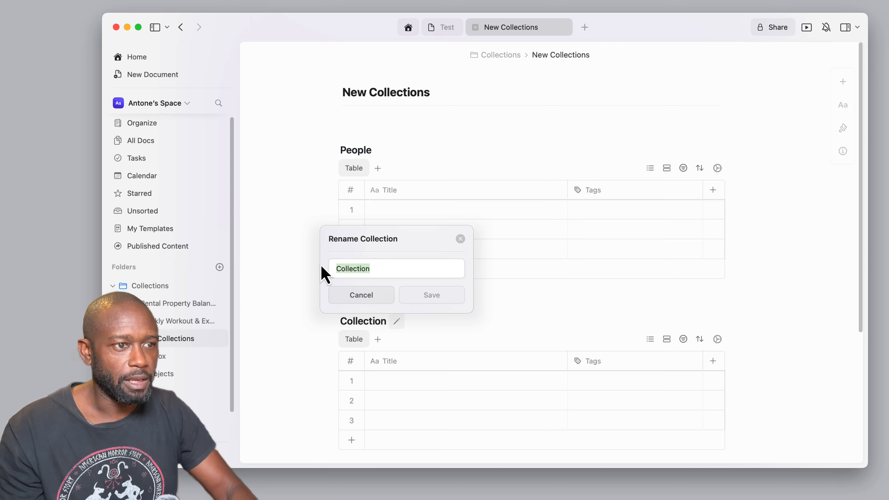
type("Global Tags")
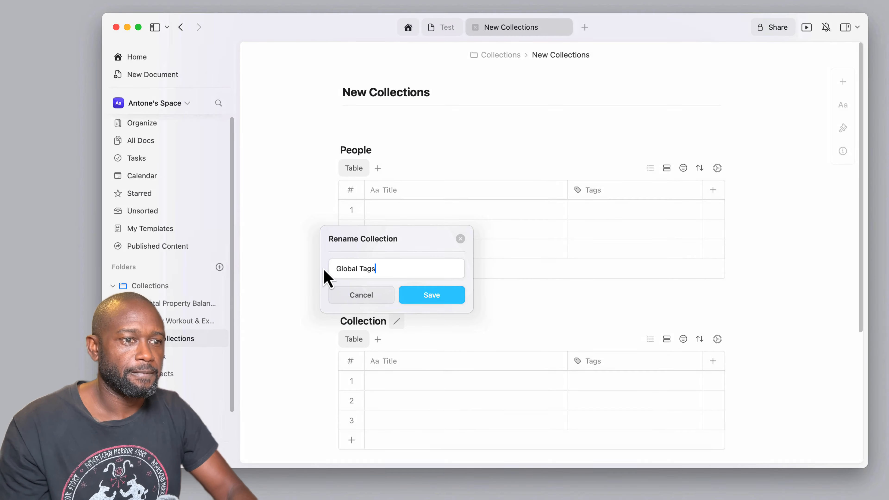
left_click(427, 301)
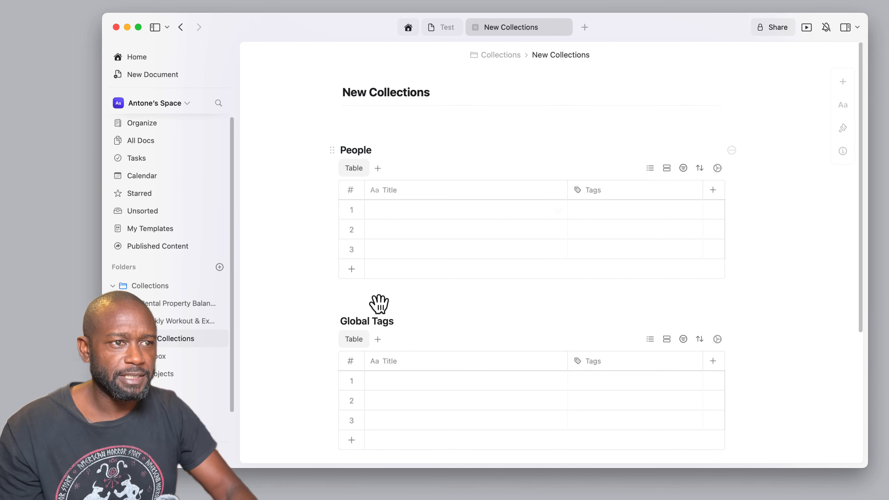
Delete the Tags field from the People collection
scroll(450, 272, "down", 3)
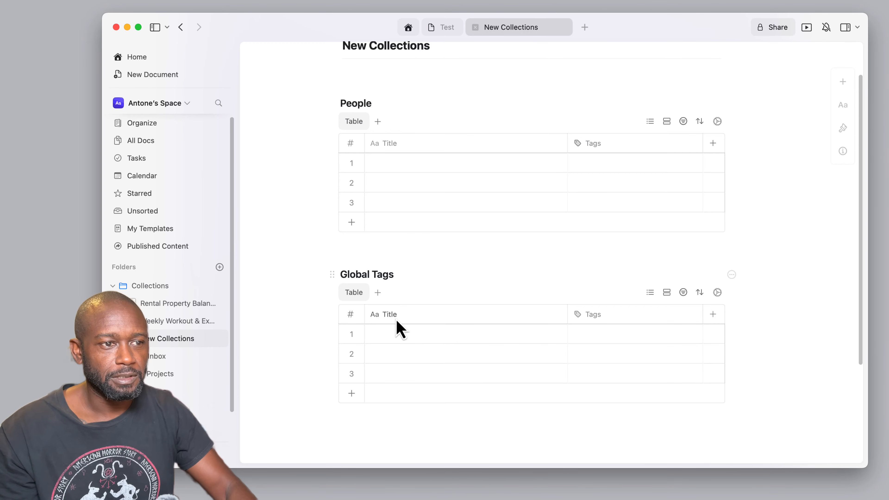
right_click(591, 147)
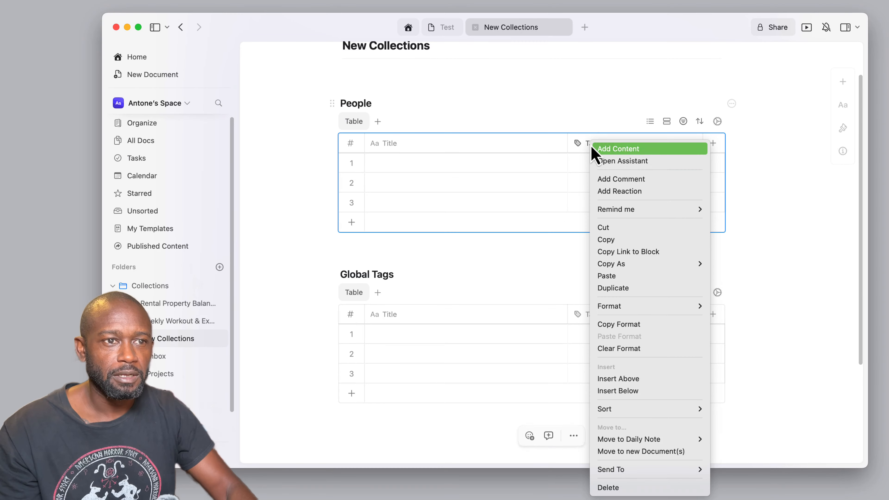
left_click(590, 125)
left_click(595, 151)
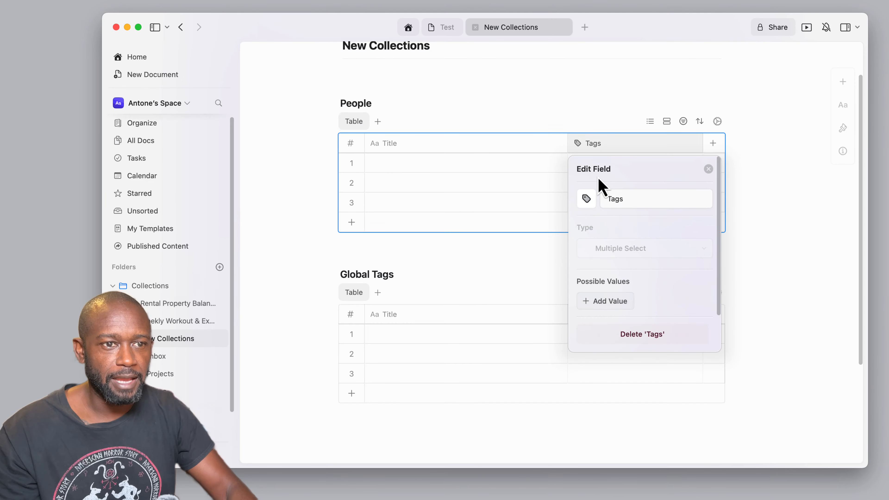
left_click(645, 335)
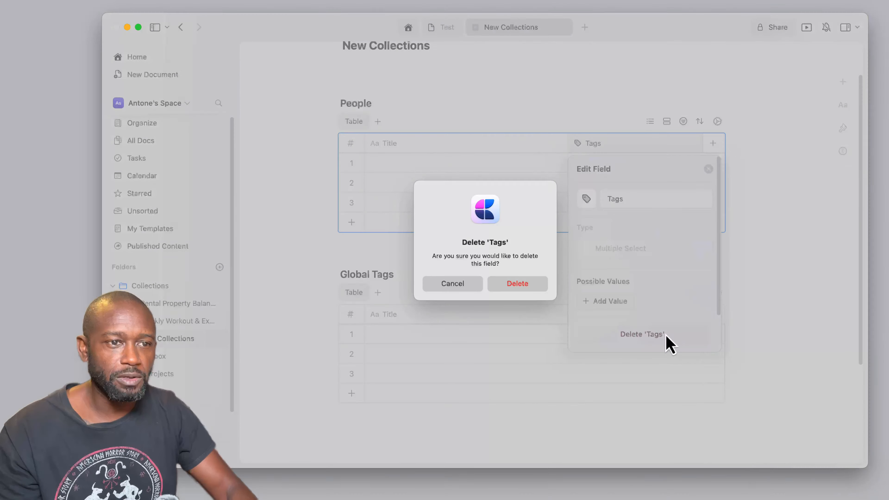
left_click(477, 284)
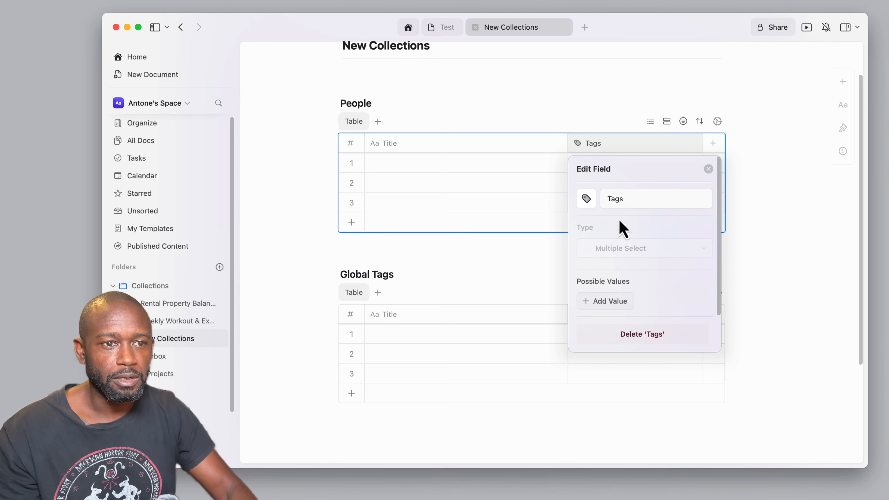
left_click(650, 337)
left_click(525, 285)
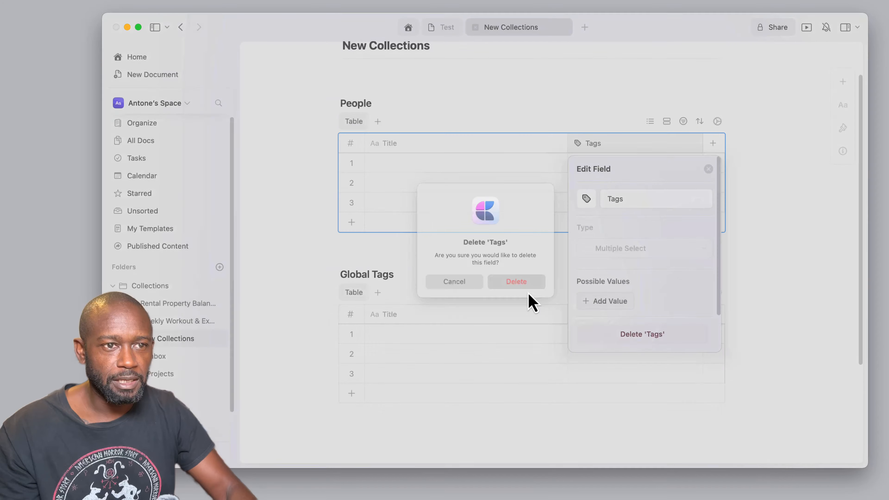
Delete the default Tags field from the Global Tags collection
right_click(594, 324)
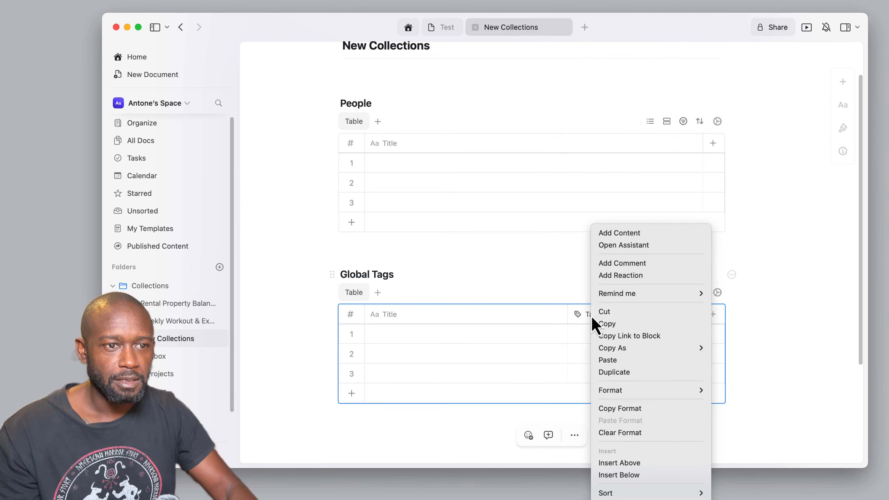
left_click(588, 318)
scroll(638, 410, "down", 5)
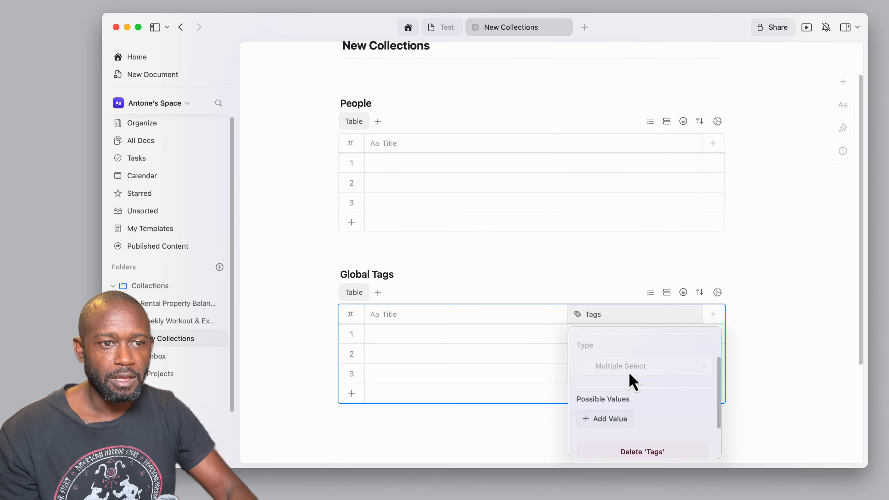
left_click(641, 398)
left_click(519, 284)
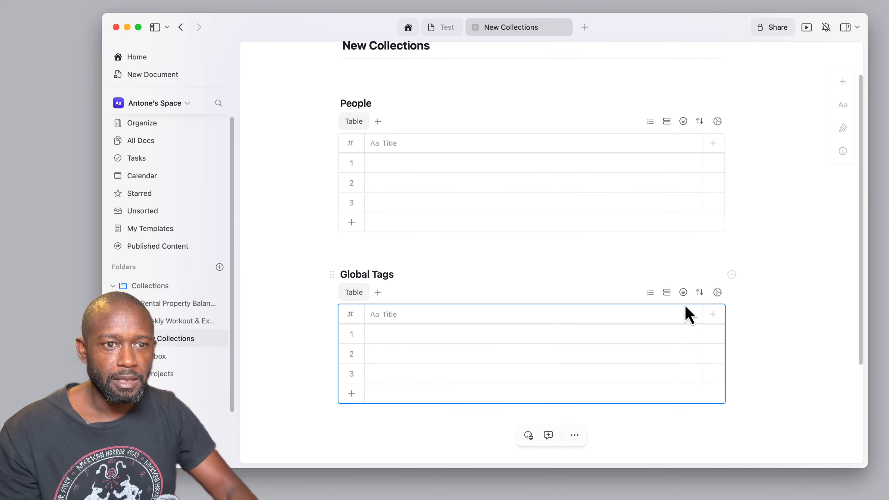
Add a Single Select field named "Type" to the Global Tags collection, with "Role" as a possible value
left_click(713, 315)
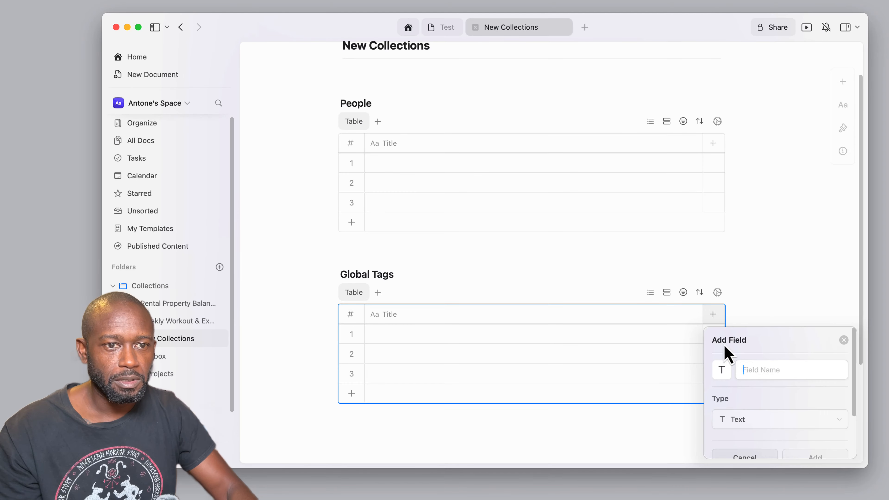
type("Type")
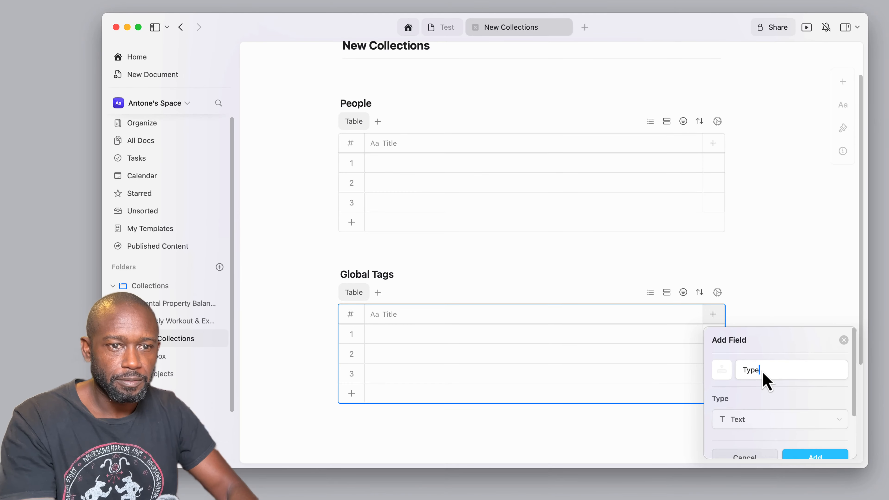
left_click(778, 420)
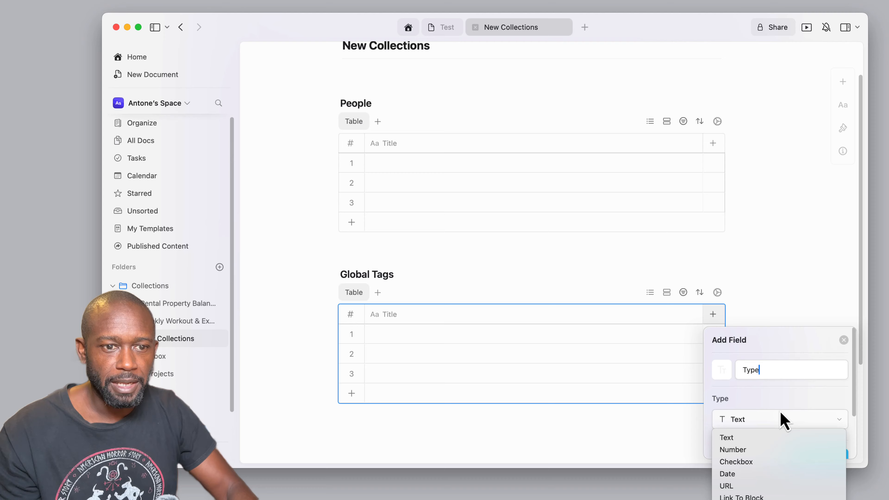
left_click(746, 499)
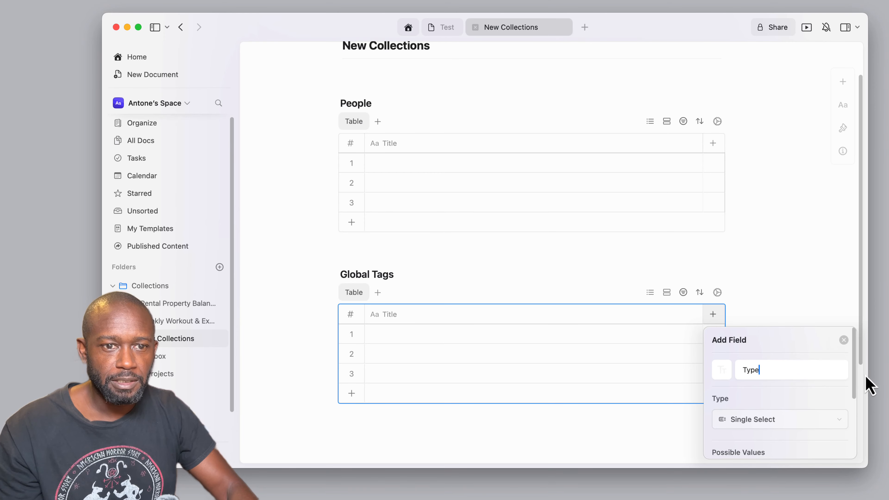
scroll(747, 424, "down", 5)
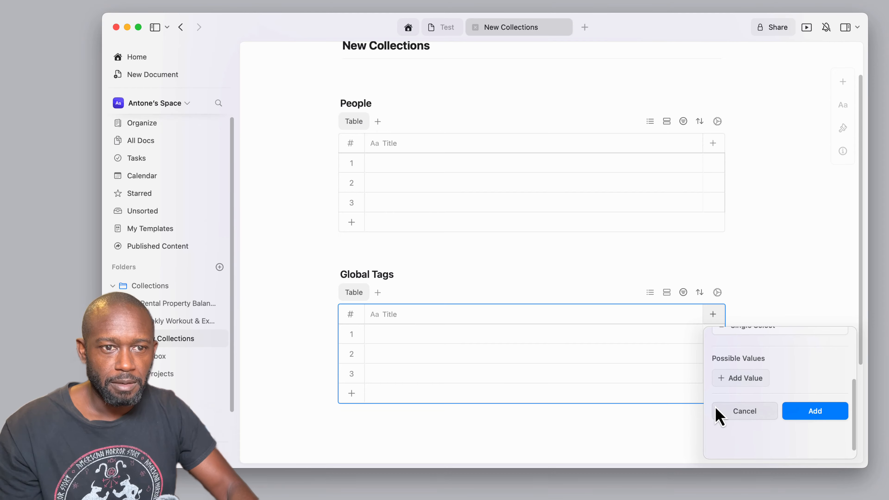
left_click(744, 382)
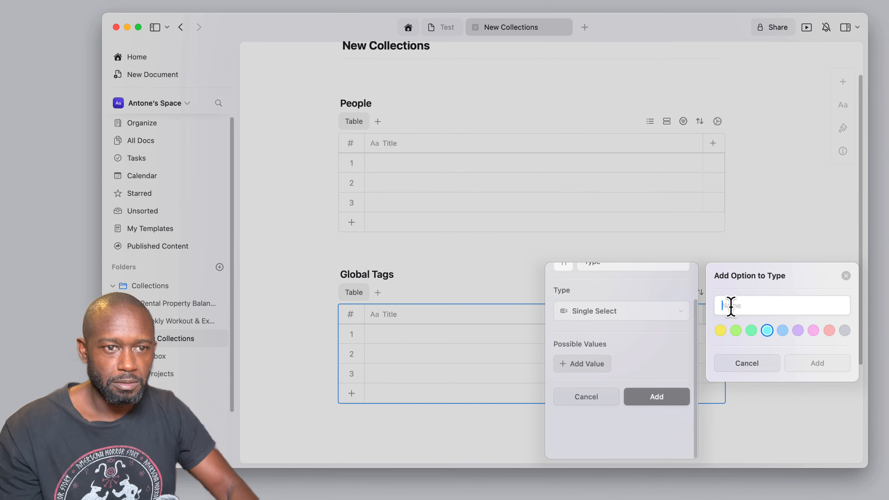
type("Role")
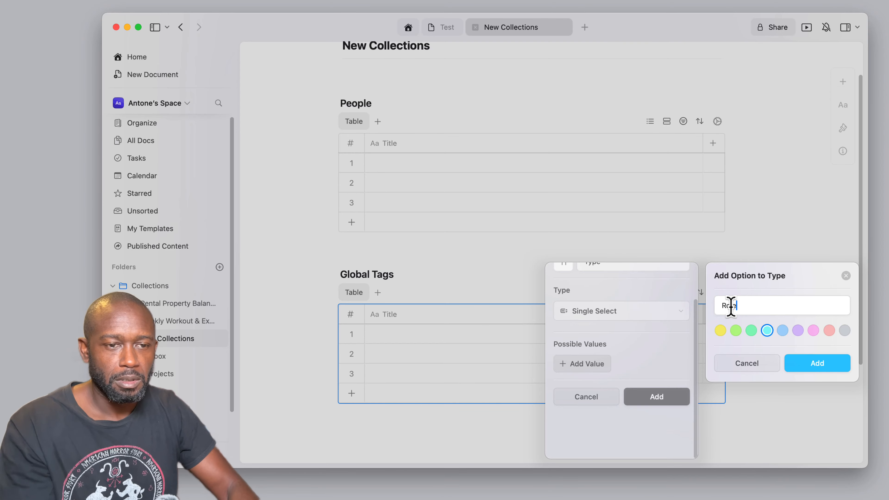
left_click(823, 373)
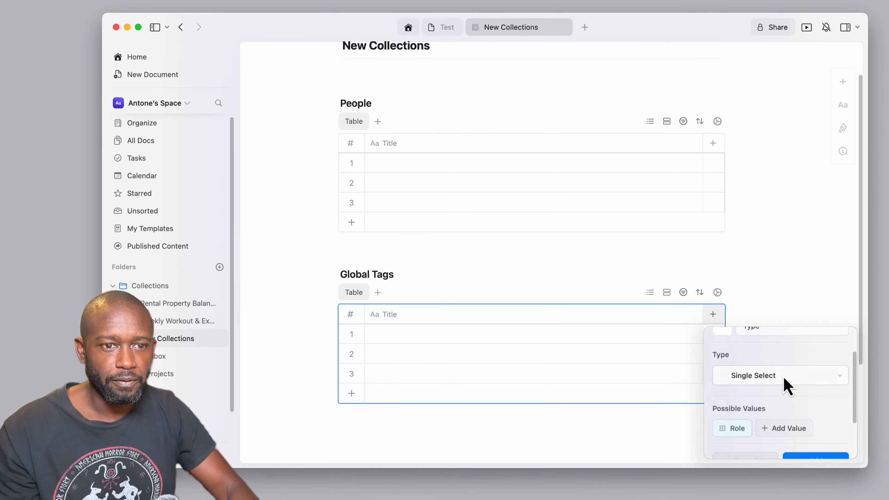
left_click(805, 458)
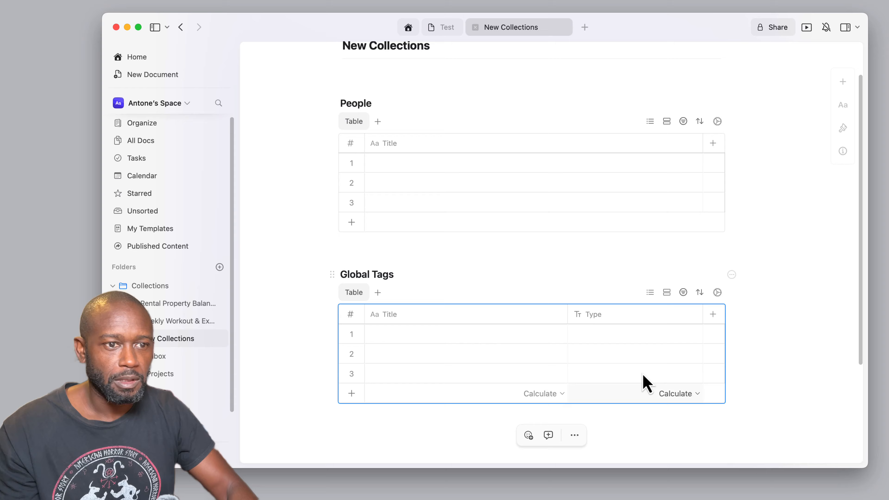
Title the three entries in the Global Tags collection "Family", "Partner" and "Friend"
left_click(474, 434)
left_click(403, 338)
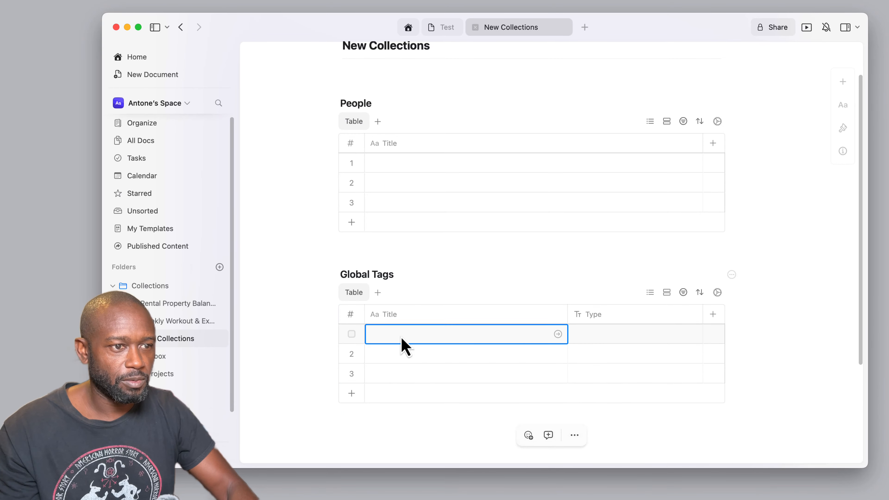
left_click(402, 339)
type("F")
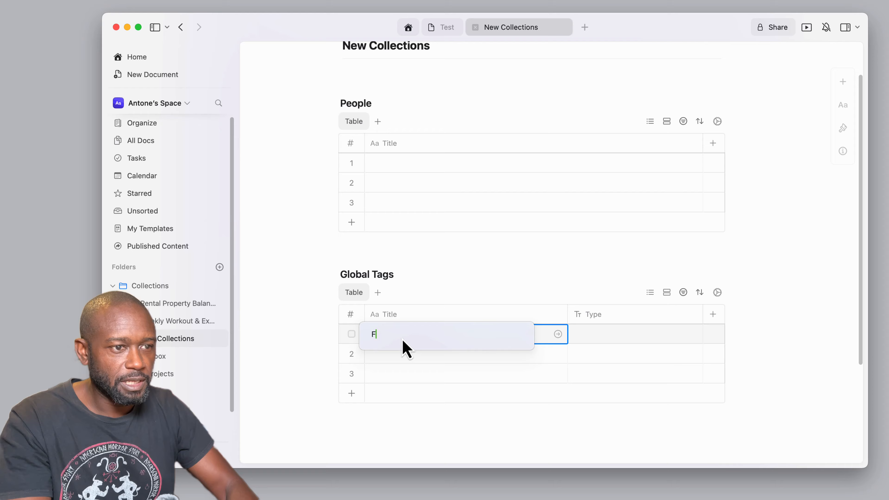
type("amily")
key("Return")
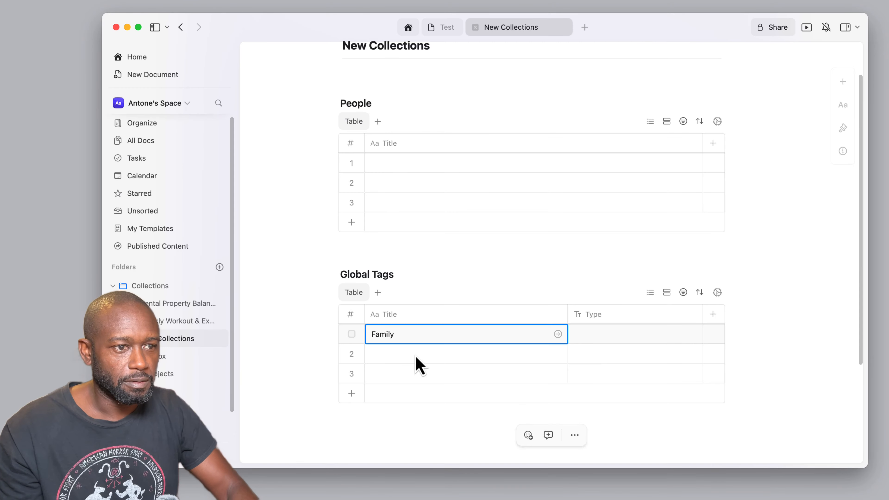
left_click(411, 361)
left_click(409, 355)
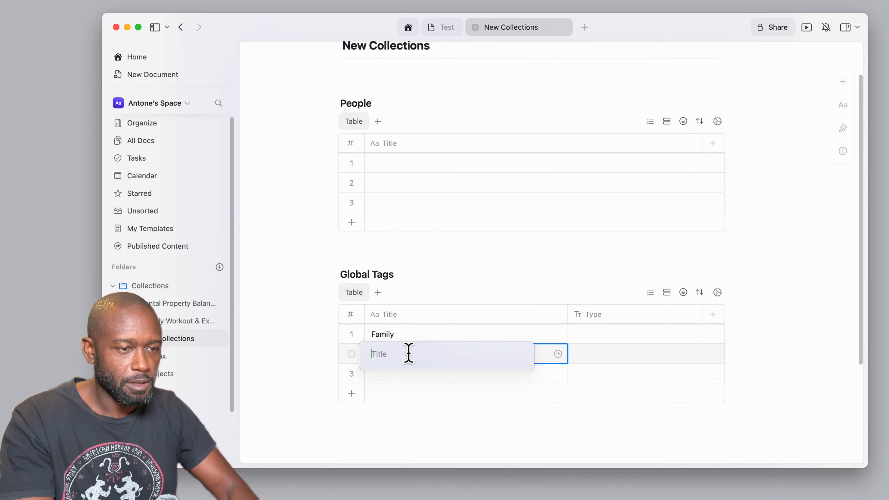
type("Partner")
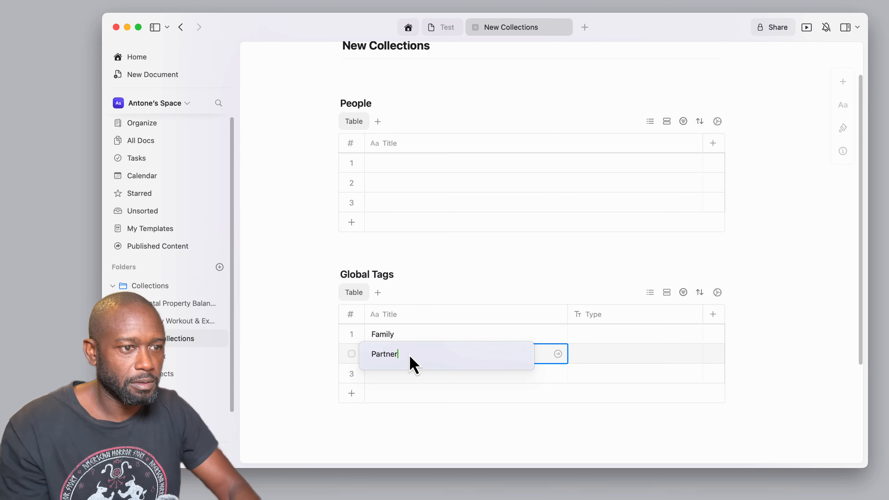
key("Return")
left_click(411, 380)
left_click(413, 381)
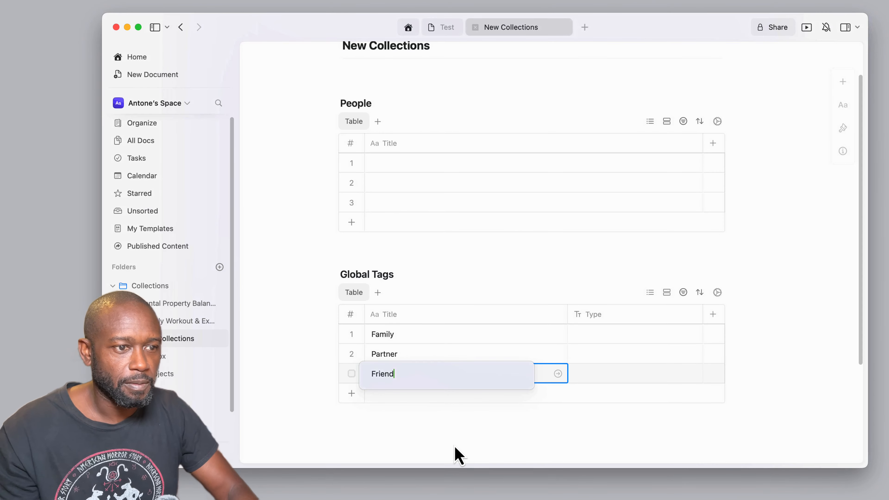
key("Return")
Set the Type of the Family, Partner and Friend entries in Global Tags to "Role"
left_click(632, 335)
left_click(633, 335)
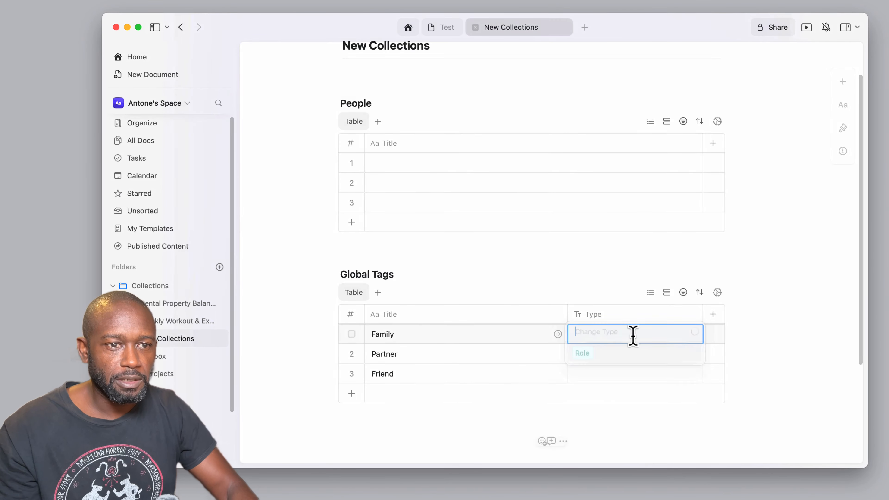
left_click(595, 353)
left_click(594, 356)
left_click(594, 357)
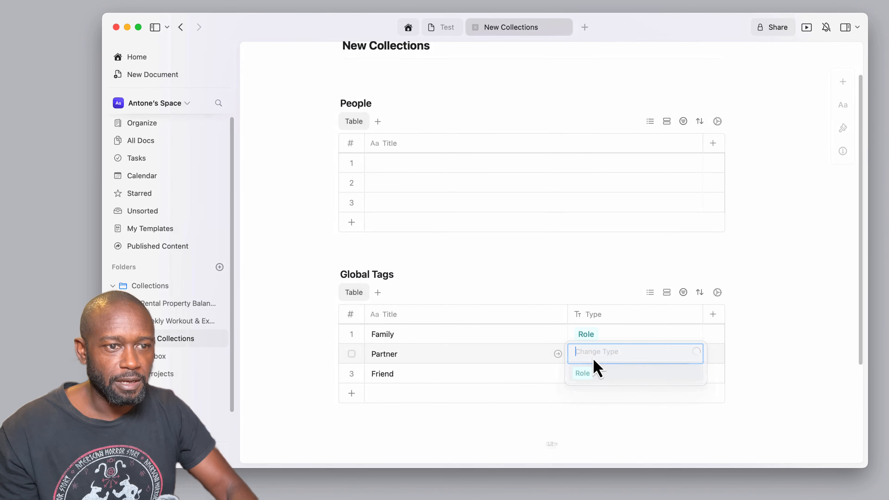
left_click(583, 373)
left_click(588, 382)
left_click(588, 382)
left_click(588, 398)
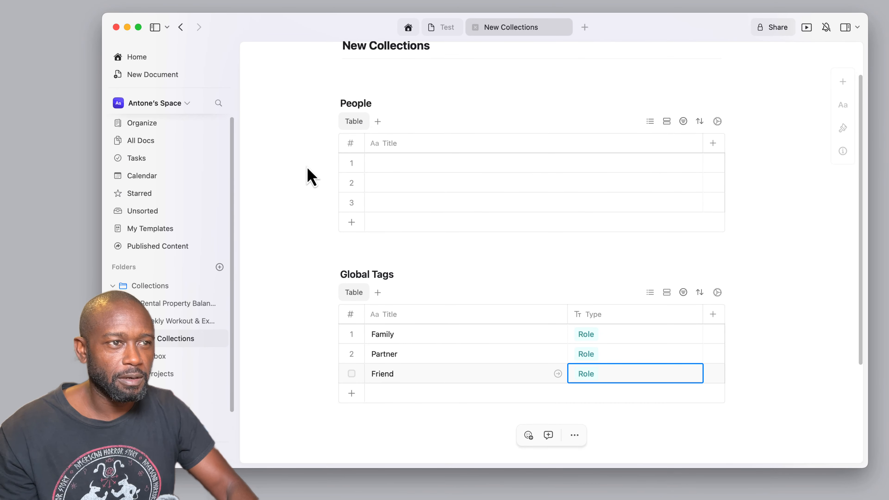
key("Escape")
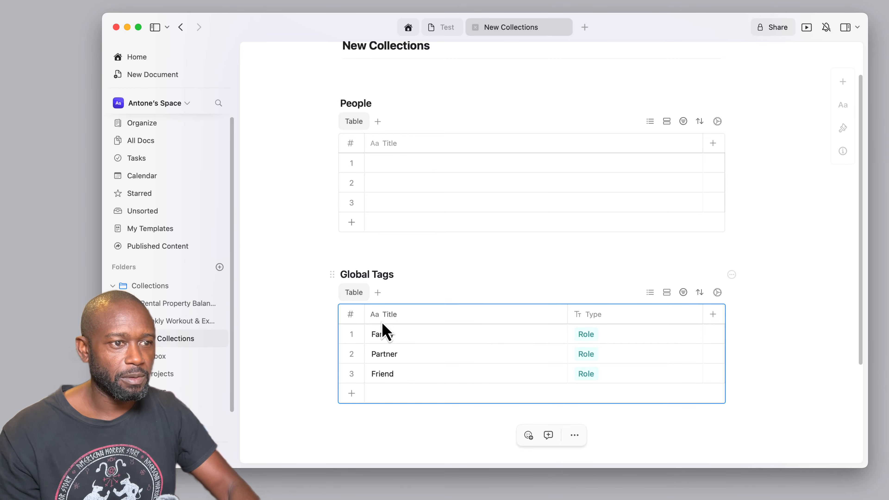
Fill the three entries of the People collection with one person's first name each as the title
left_click(370, 250)
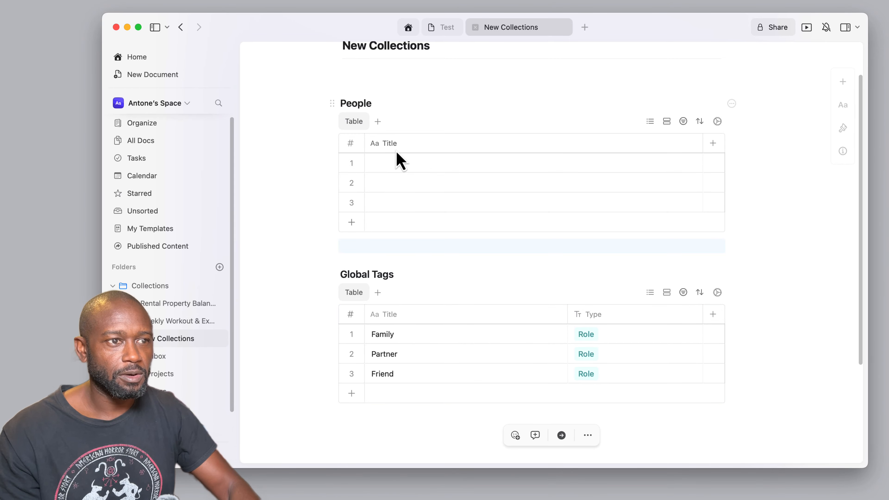
left_click(399, 162)
left_click(396, 163)
type("Jane")
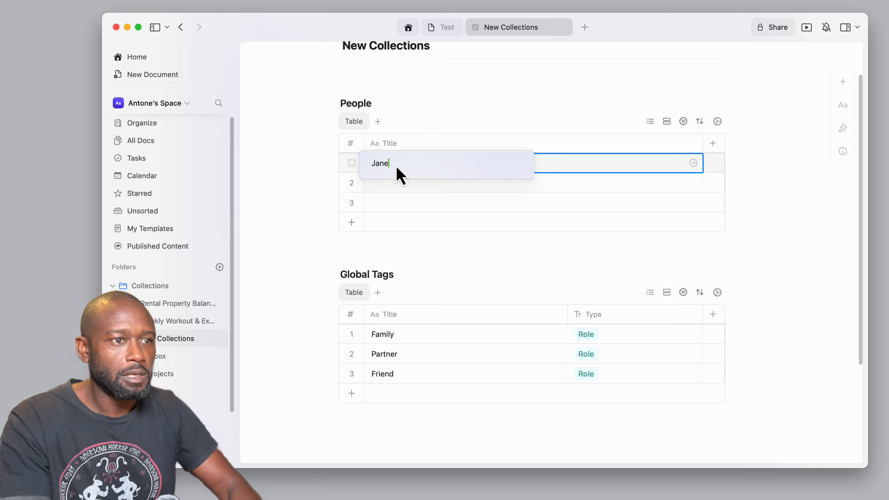
left_click(391, 187)
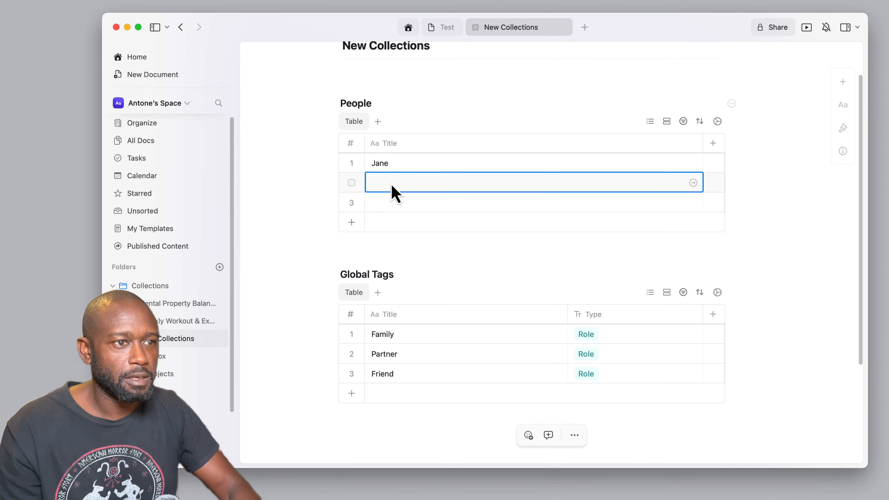
left_click(399, 190)
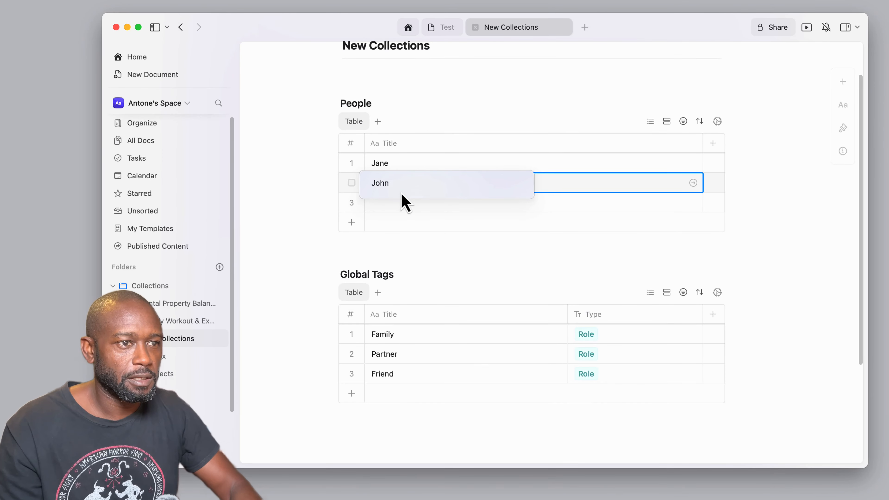
left_click(417, 234)
double_click(397, 206)
type("Bob")
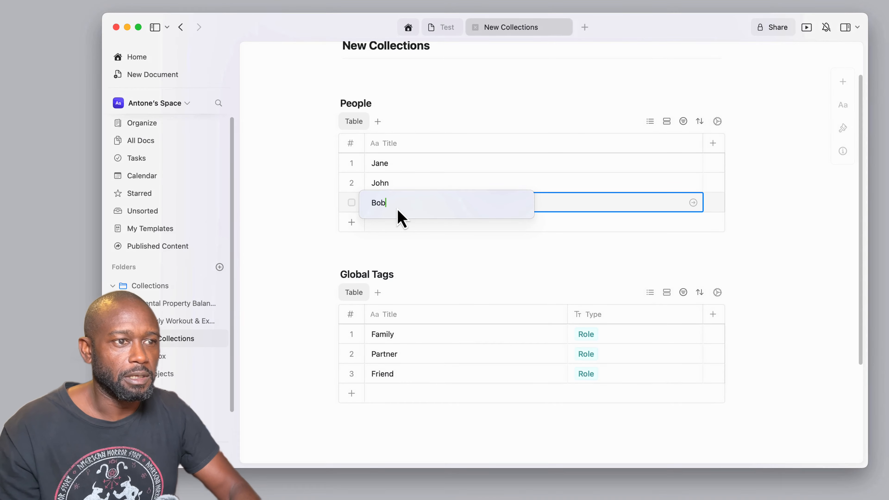
left_click(457, 248)
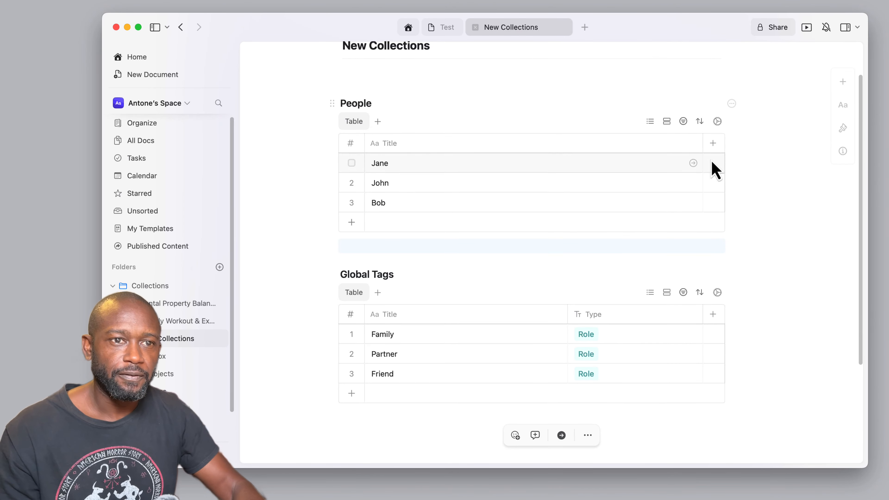
Add a Relation field named "Global Tag" to the People collection, linked to Global Tags, with Two-way and Multi-select turned off
left_click(713, 143)
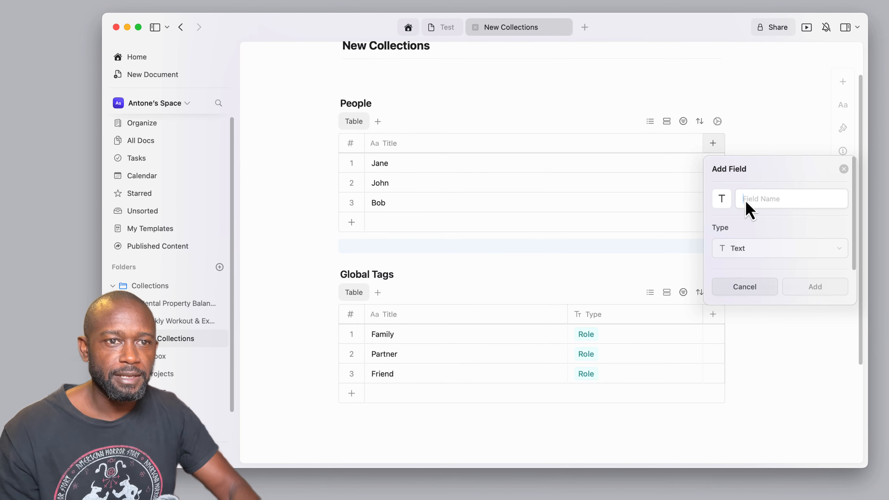
type("C")
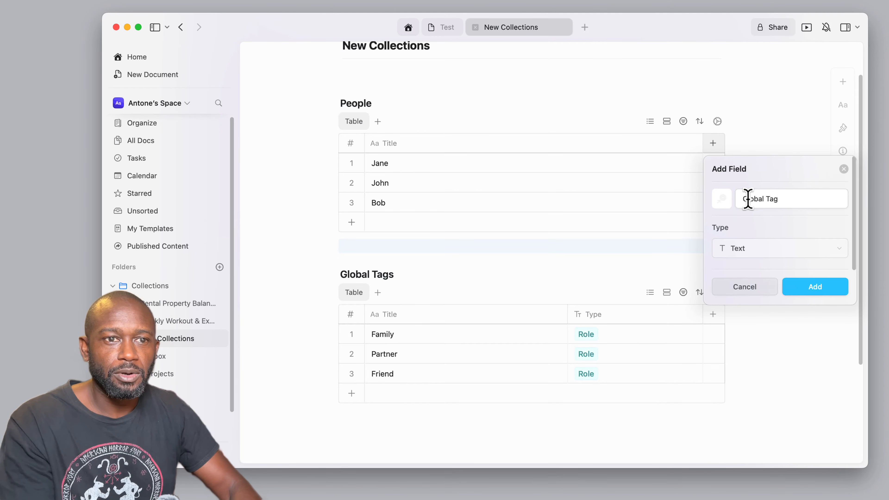
left_click(762, 248)
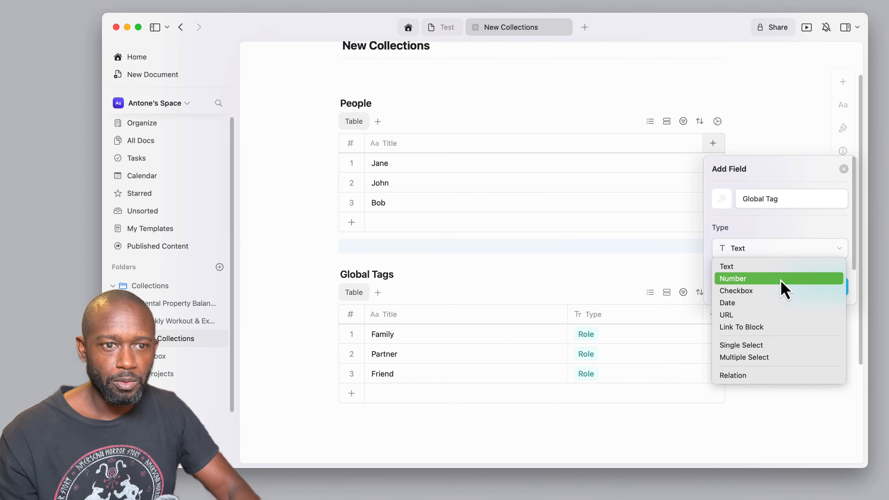
left_click(748, 376)
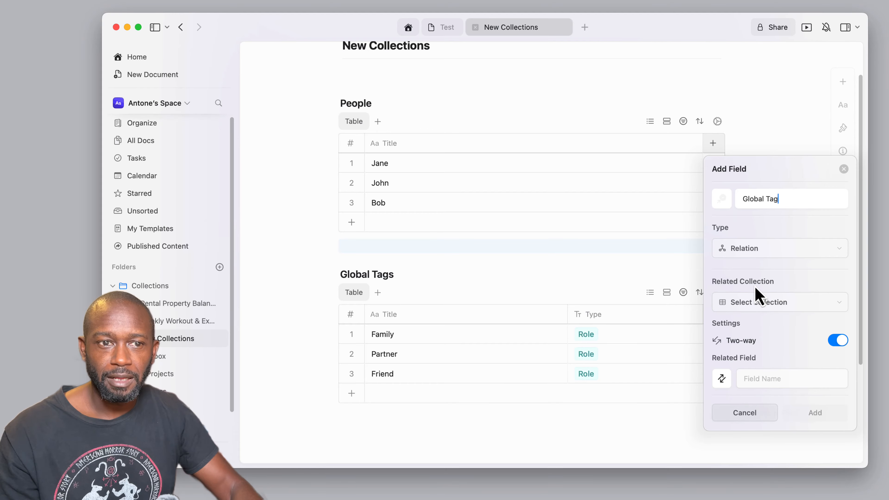
left_click(754, 304)
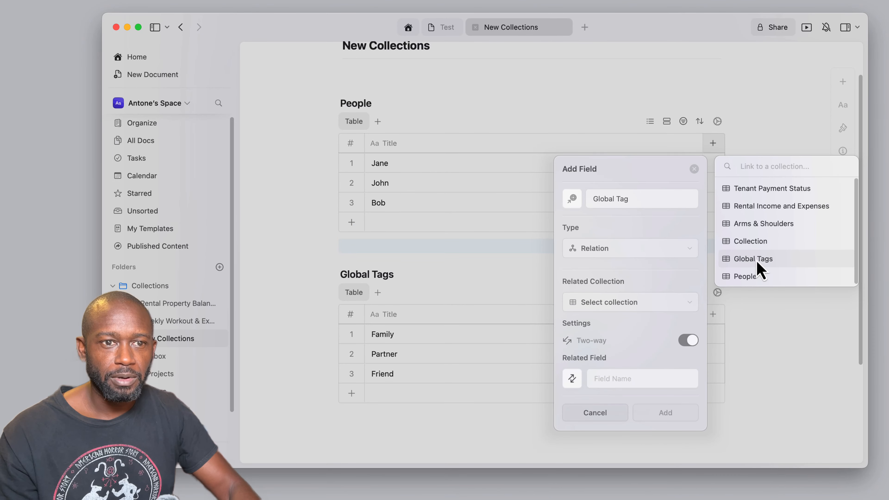
left_click(761, 261)
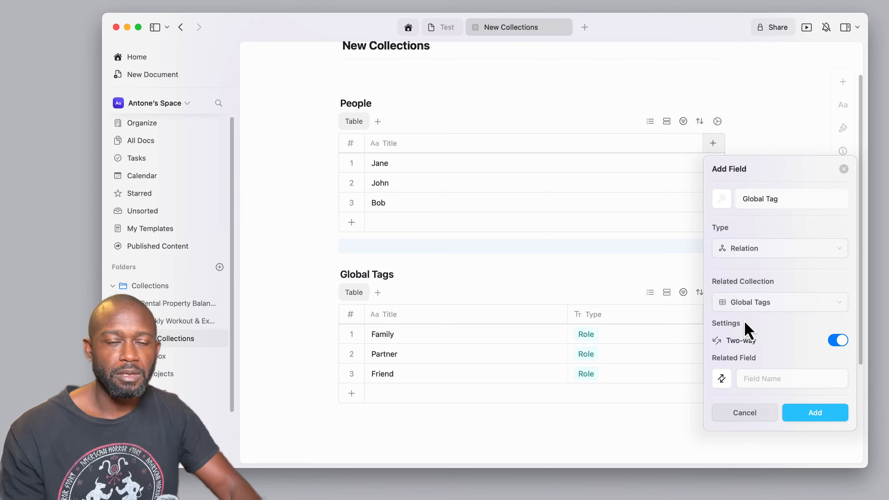
left_click(838, 340)
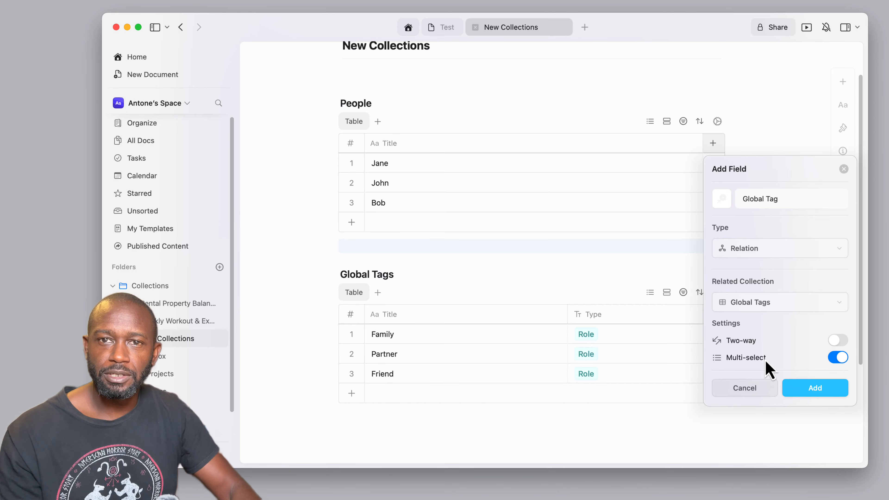
left_click(837, 357)
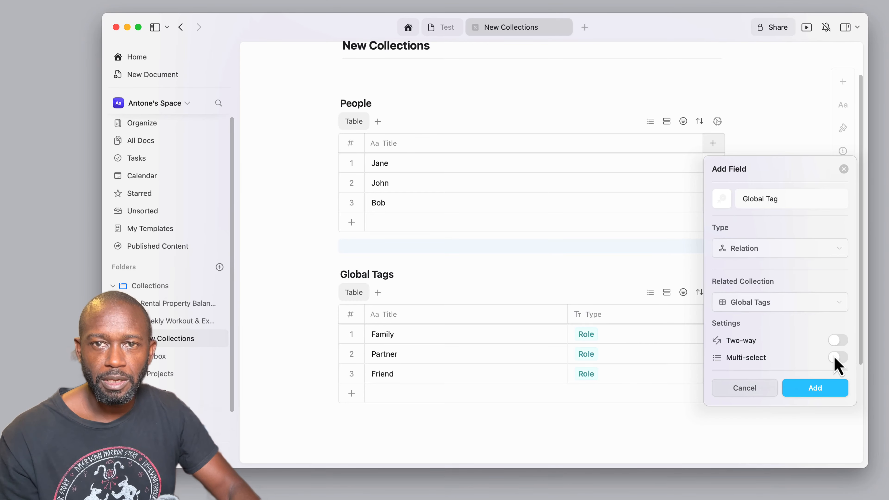
left_click(809, 389)
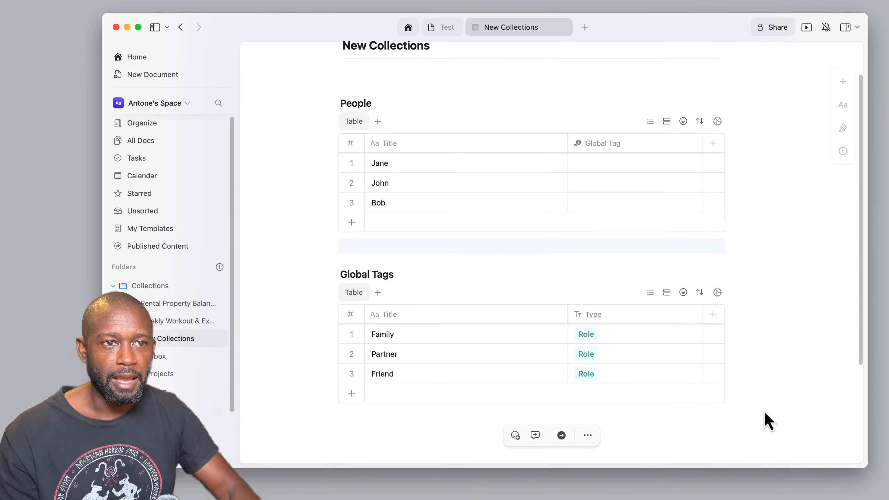
Browse the icons available for the Global Tag field of the People collection
left_click(602, 147)
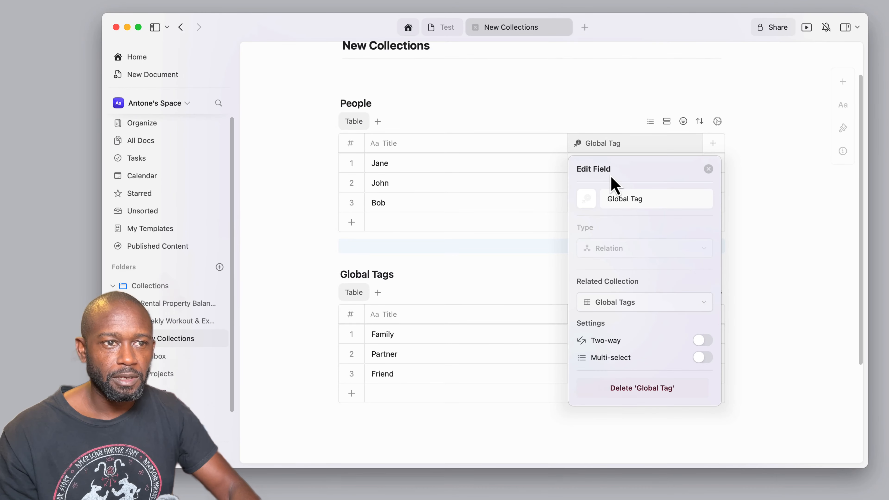
left_click(593, 206)
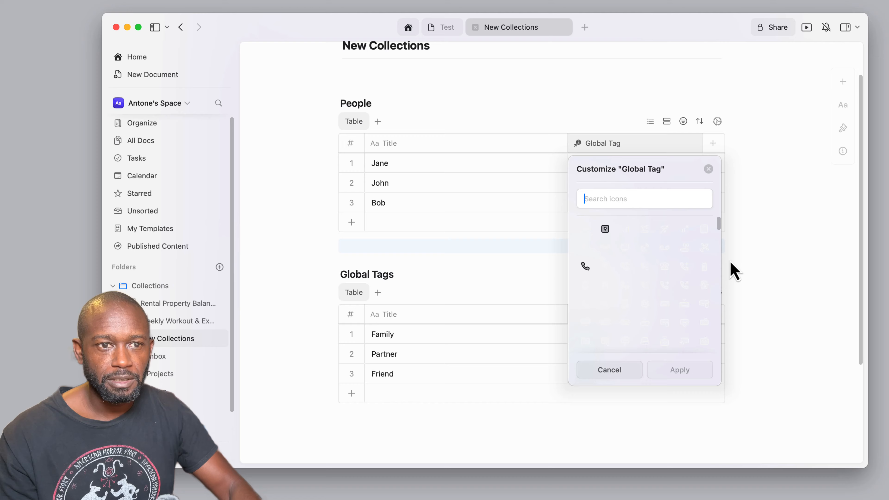
mouse_move(720, 228)
left_mouse_down()
mouse_move(718, 236)
mouse_move(719, 229)
left_mouse_up()
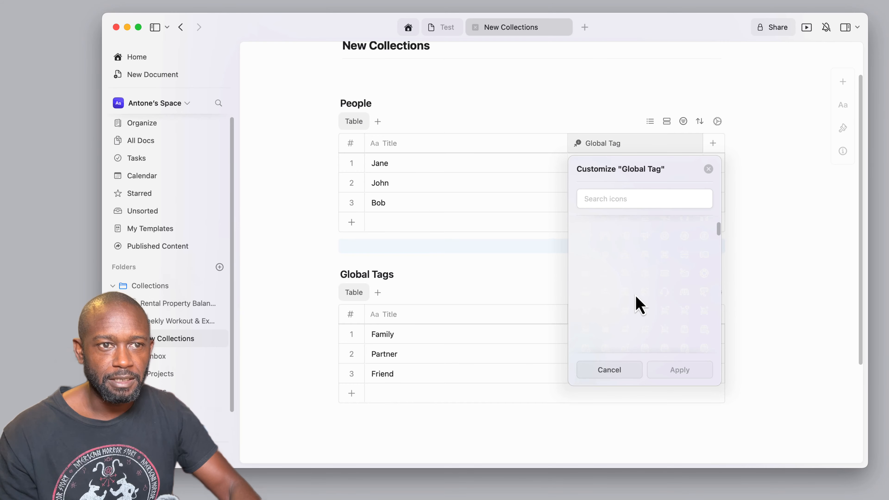
left_click(612, 371)
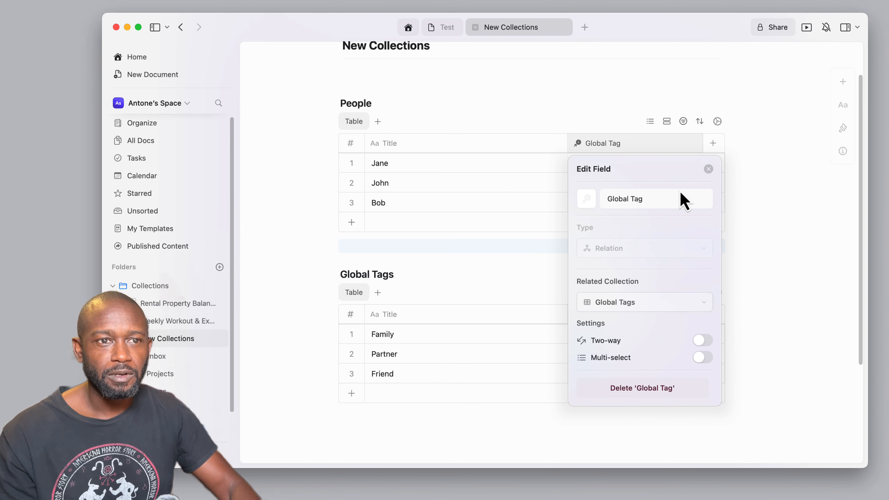
left_click(708, 169)
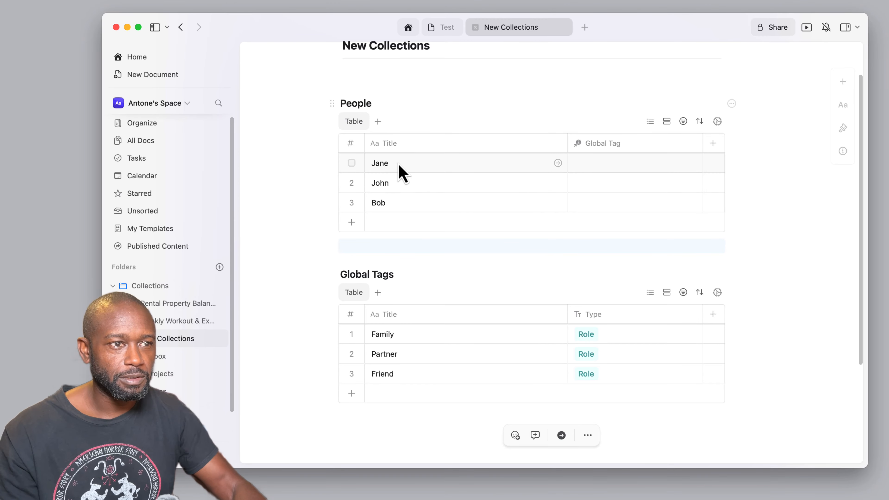
Set the Global Tag of the first People entry to "Family" and of the second entry to "Friend"
left_click(597, 166)
left_click(600, 167)
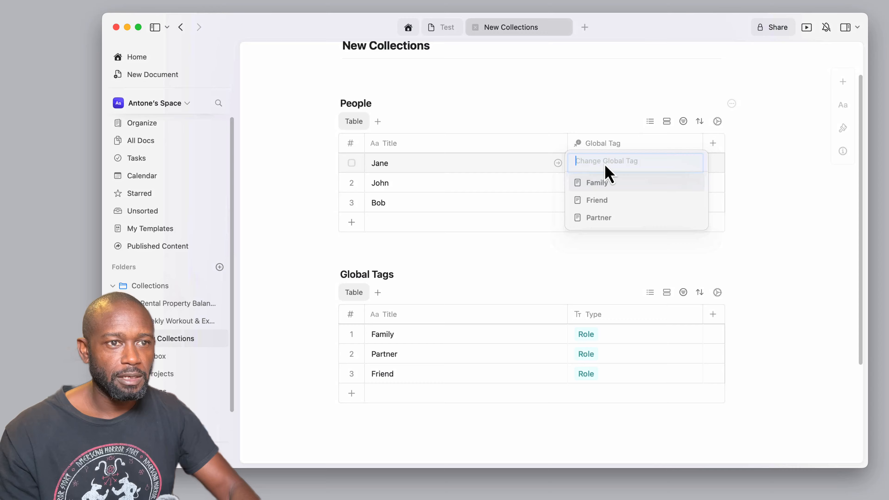
left_click(603, 185)
left_click(427, 188)
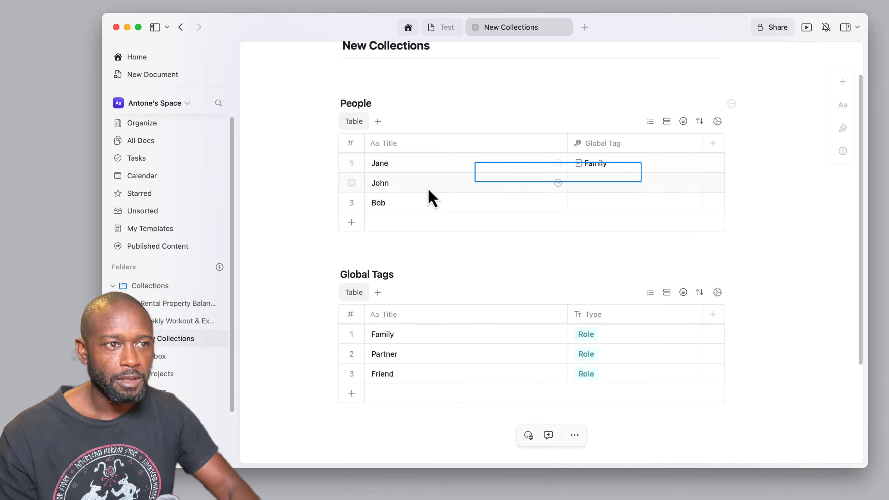
left_click(601, 186)
left_click(602, 185)
left_click(602, 222)
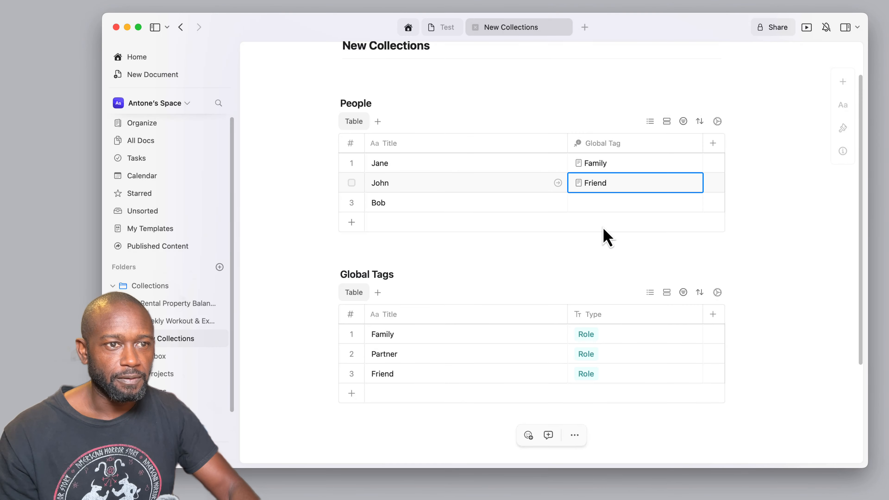
Set the Global Tag of the third People entry to "Partner"
left_click(455, 204)
left_click(597, 205)
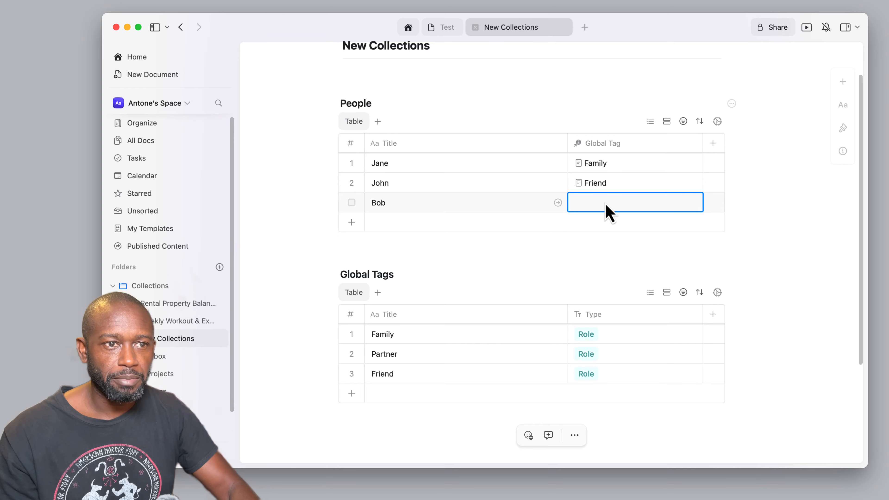
left_click(604, 206)
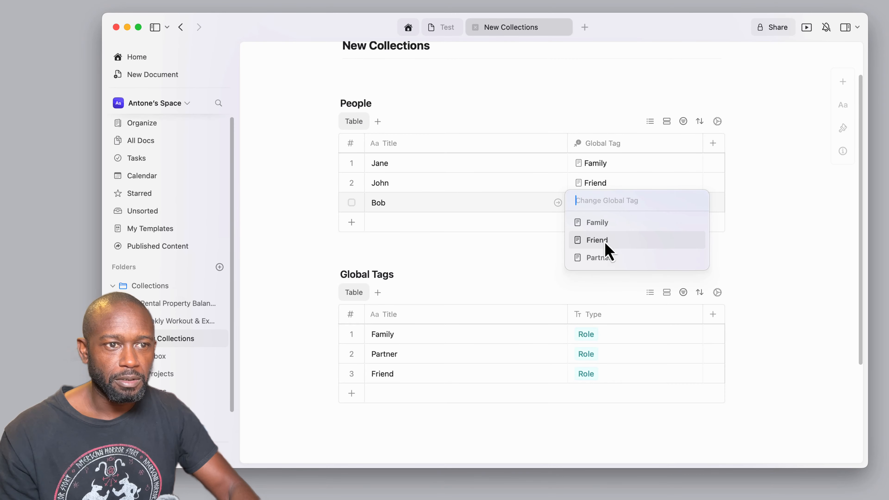
left_click(607, 261)
Insert a new collection on the empty line between People and Global Tags and rename it "Books"
left_click(501, 255)
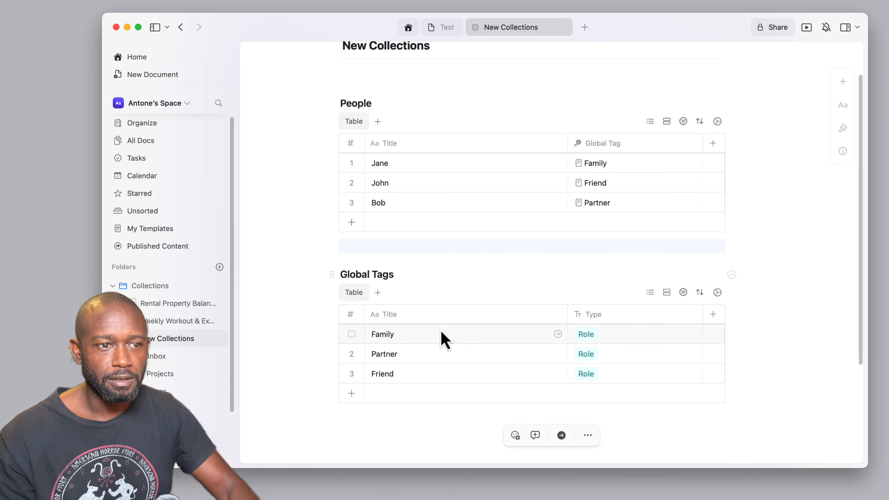
left_click(367, 248)
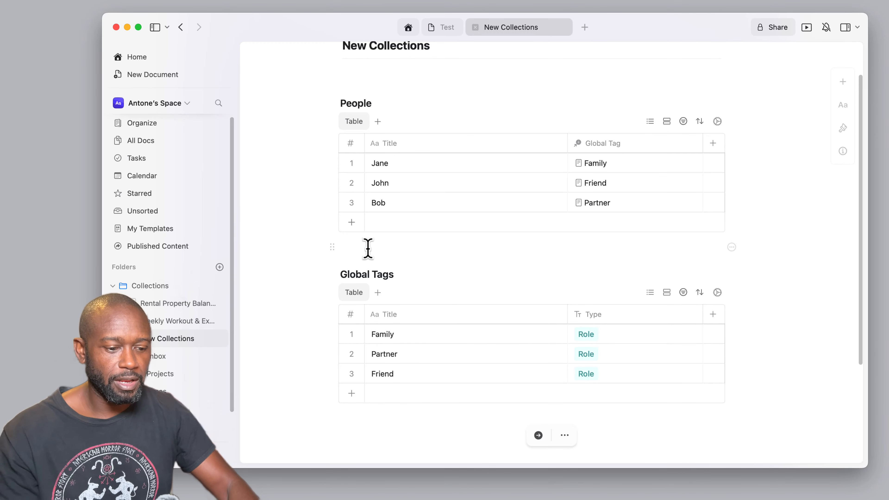
type("/data")
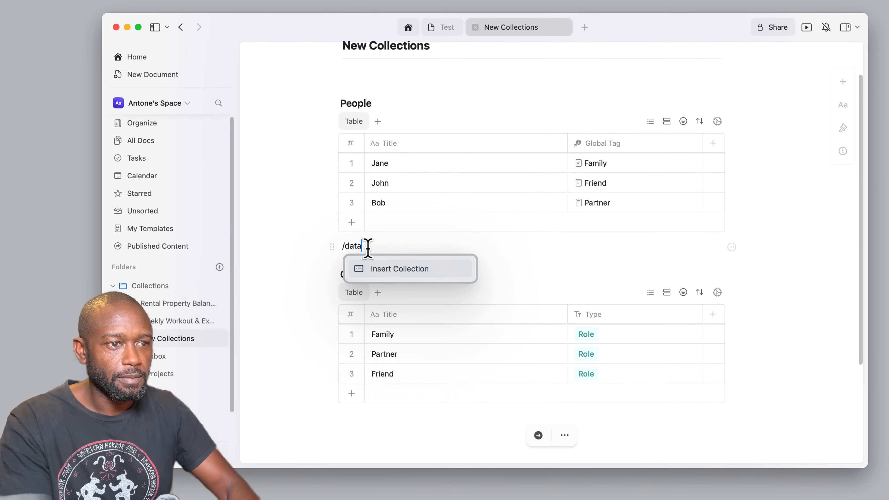
key("Return")
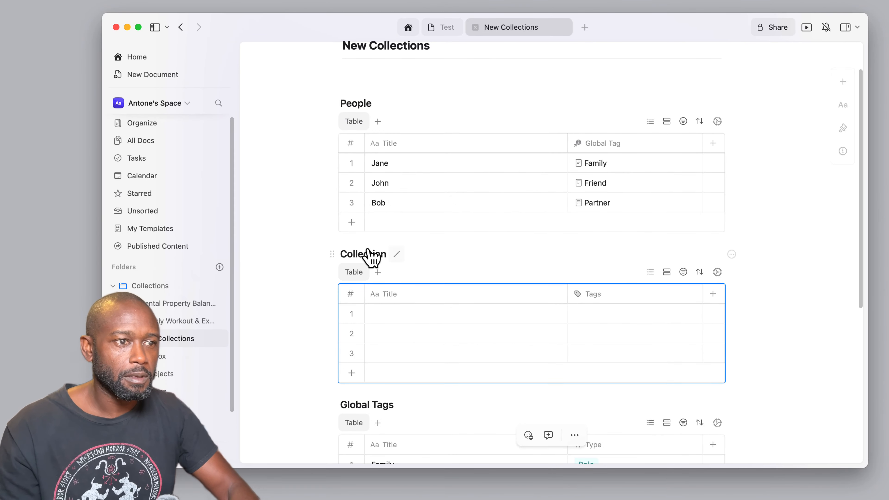
left_click(397, 254)
left_click_drag(377, 308, 327, 306)
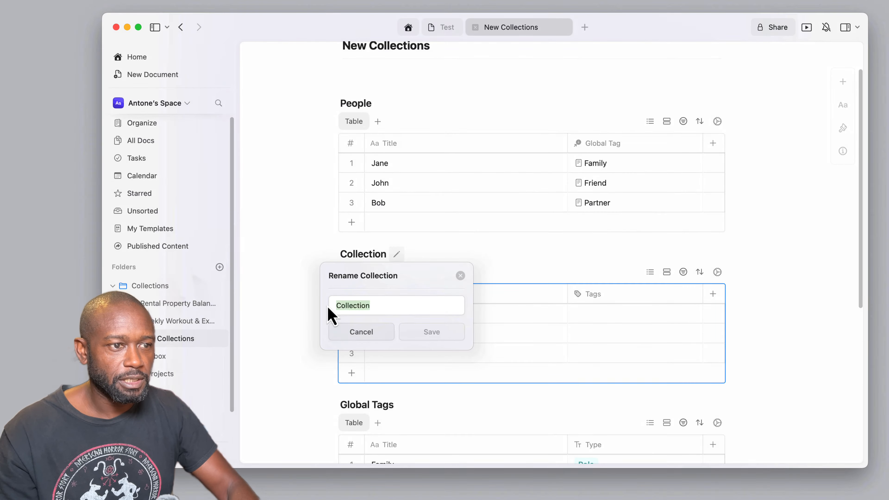
type("Books")
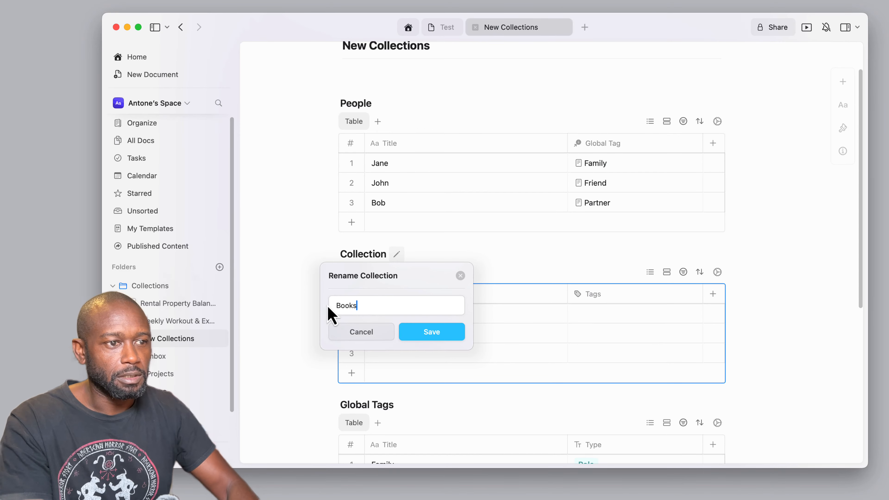
left_click(429, 333)
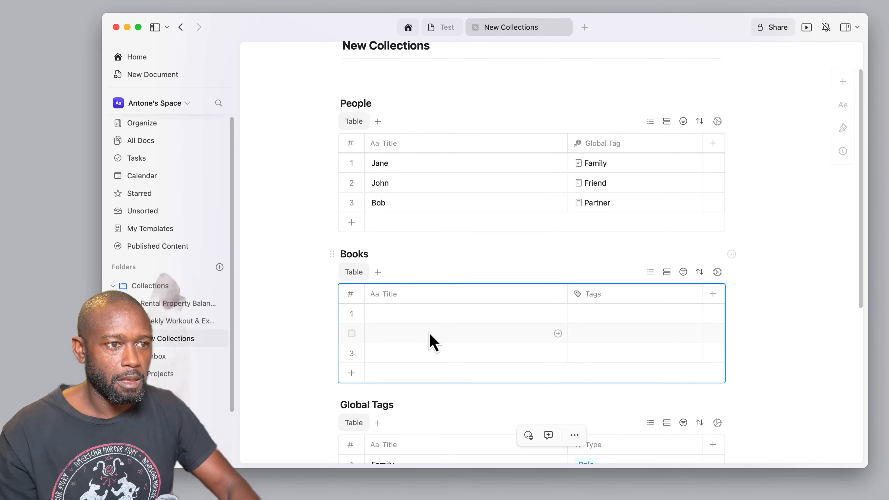
Title the three entries of the Books collection "Book 1", "Book 2" and "Book 3"
left_click(411, 317)
type("Book 1")
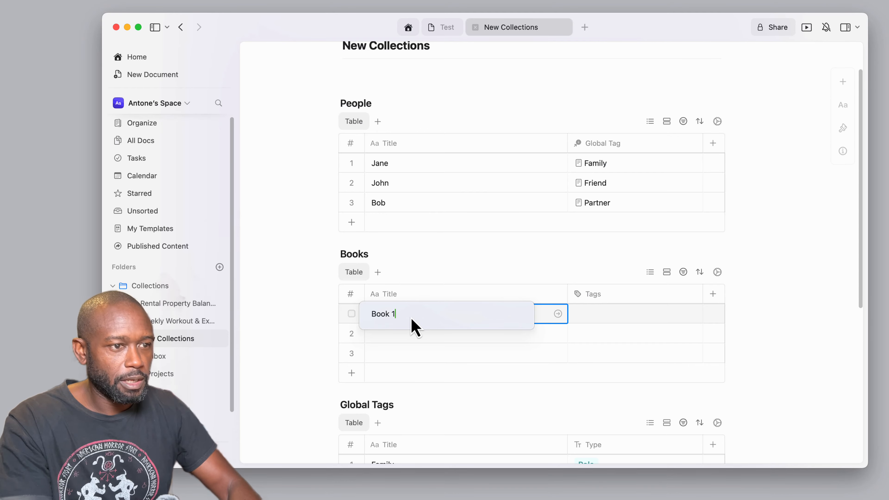
key("Return")
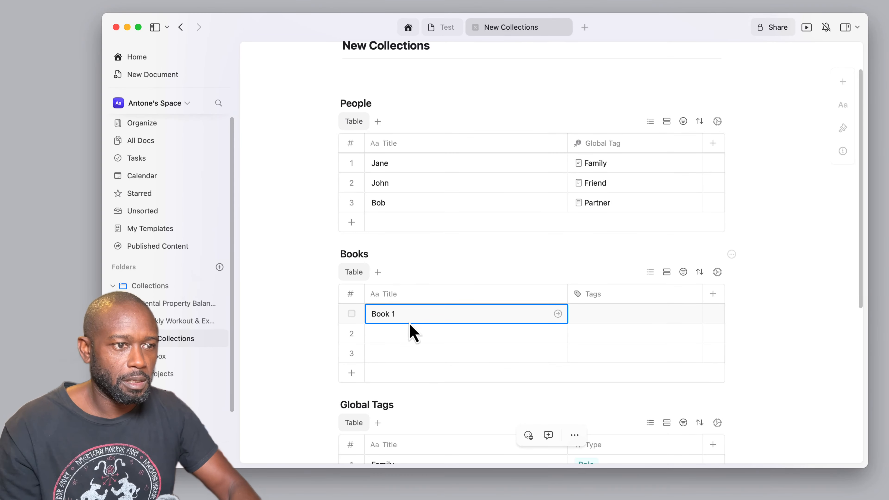
left_click(405, 333)
type("Book")
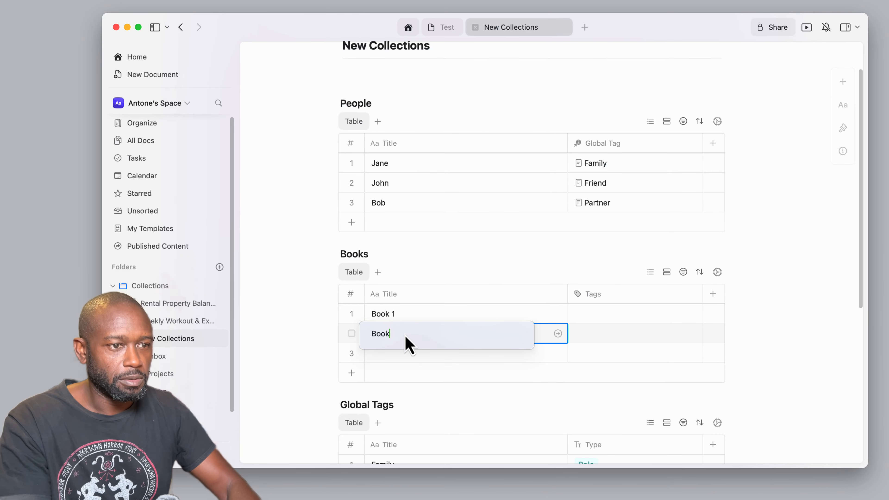
type(" 2")
key("Return")
left_click(401, 355)
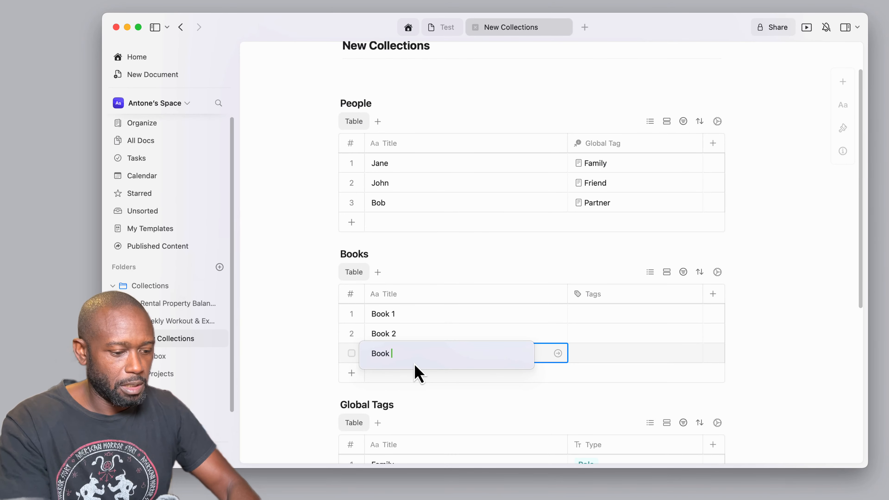
type("Book 3")
key("Return")
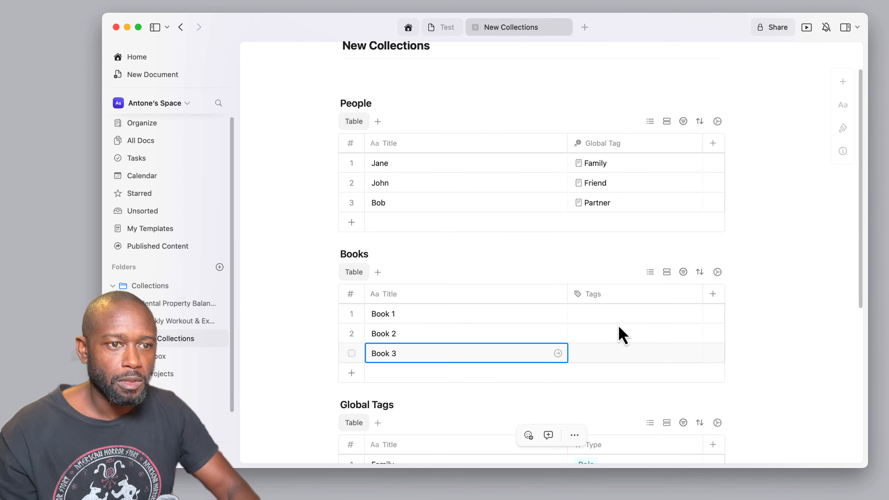
Delete the default Tags field from the Books collection
left_click(611, 297)
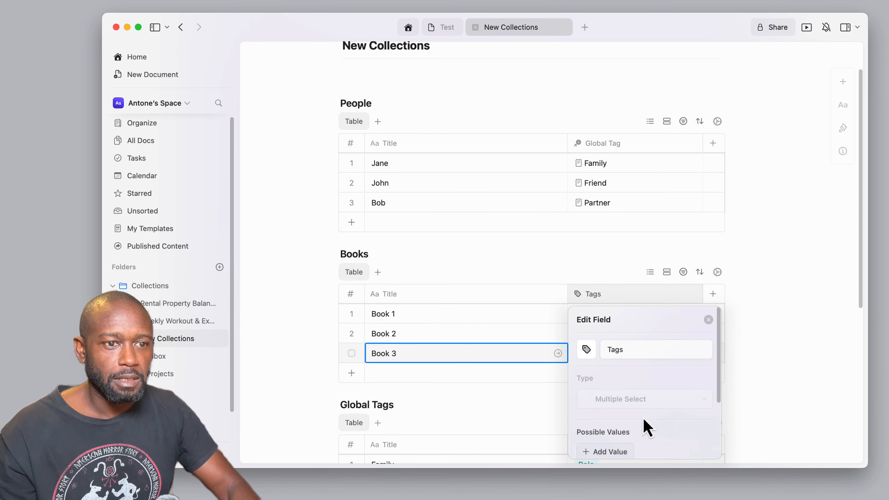
scroll(644, 424, "down", 3)
left_click(651, 397)
left_click(513, 290)
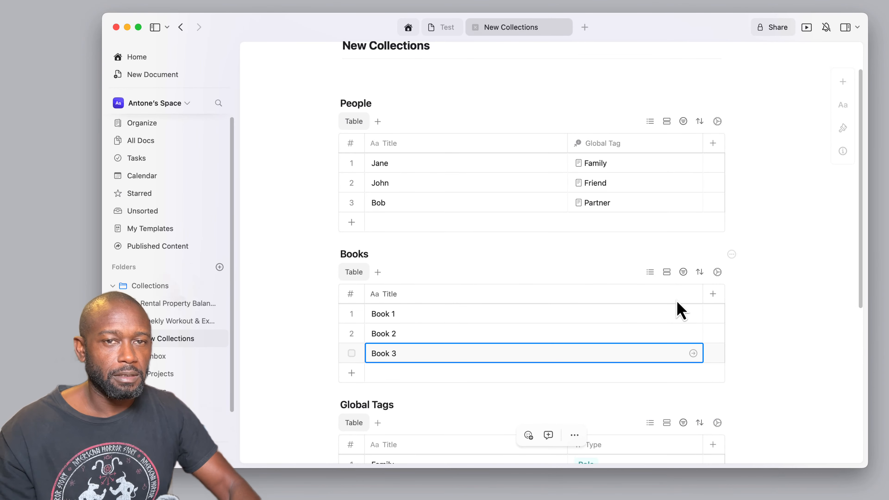
Add a Relation field named "Global Tag" to the Books collection, linked to Global Tags, with Two-way and Multi-select turned off
left_click(712, 294)
left_click(749, 349)
type("Global")
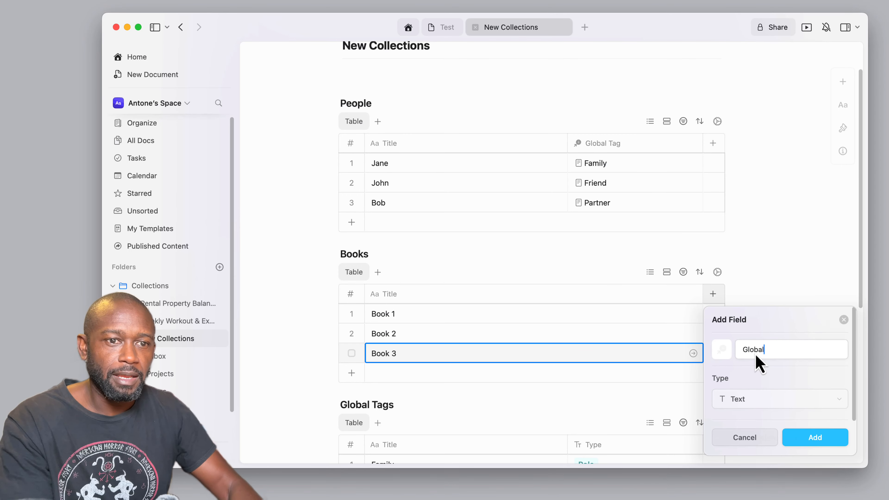
type(" Tags")
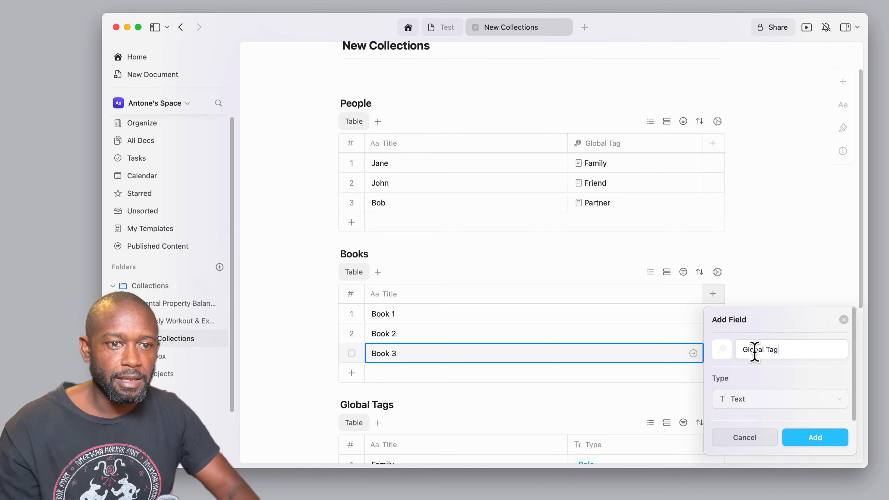
left_click(785, 402)
left_click(785, 414)
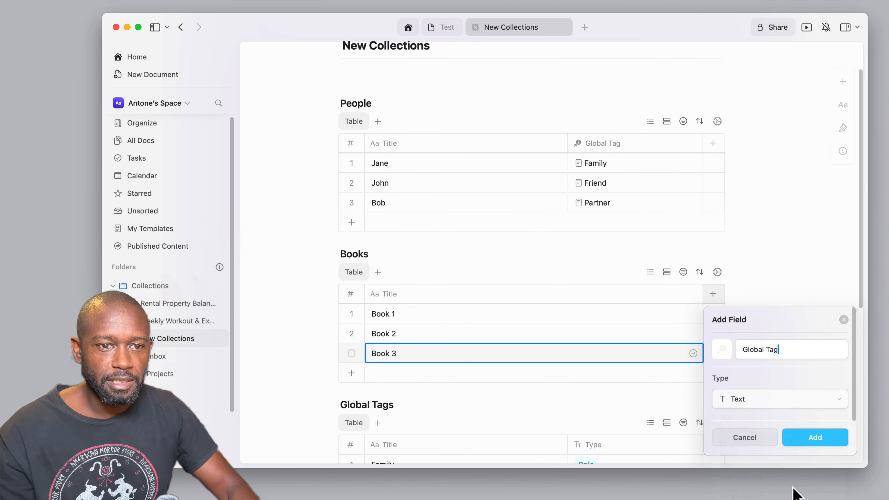
scroll(783, 402, "down", 3)
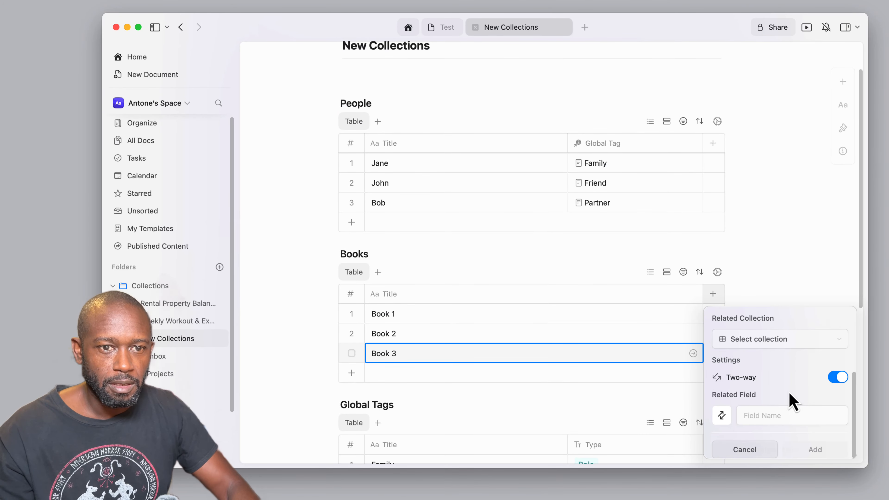
left_click(837, 378)
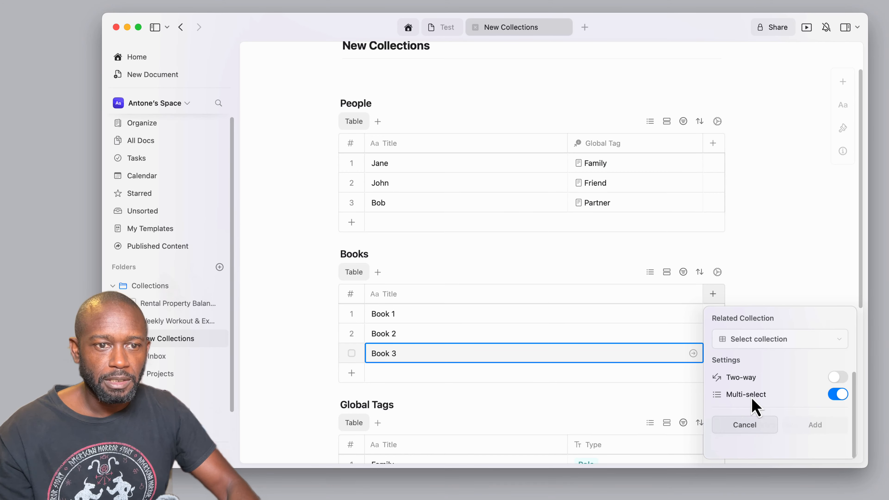
left_click(836, 395)
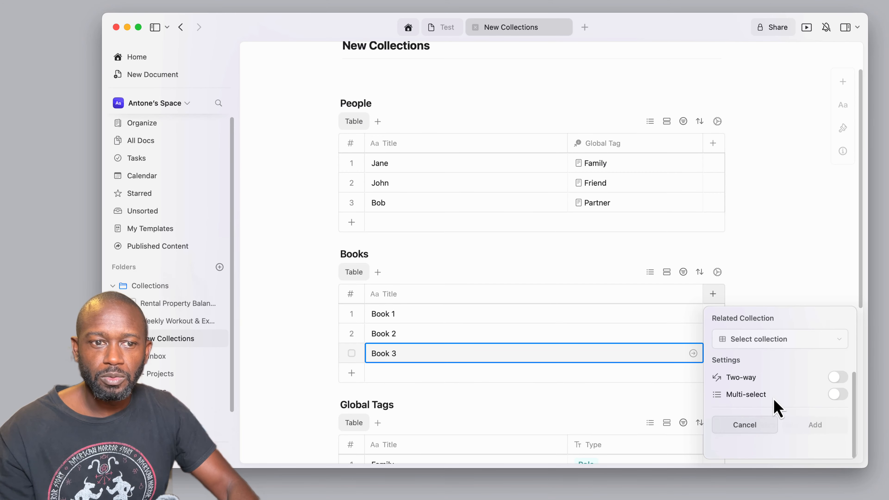
left_click(769, 339)
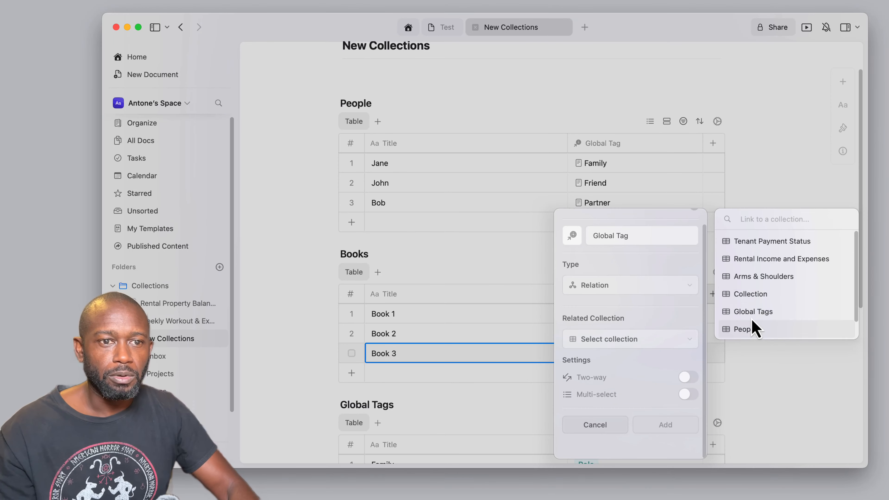
left_click(755, 312)
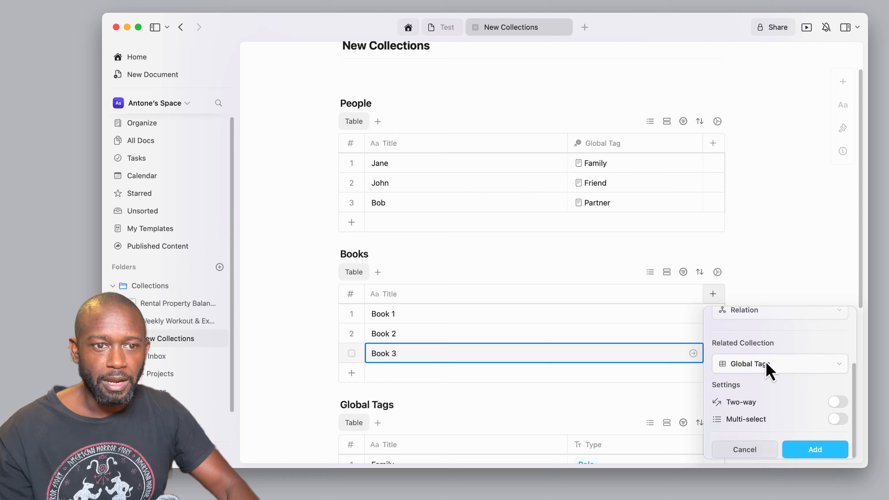
left_click(815, 454)
Add two new entries titled "Horror" and "Scifi" to the Global Tags collection
scroll(605, 329, "down", 1)
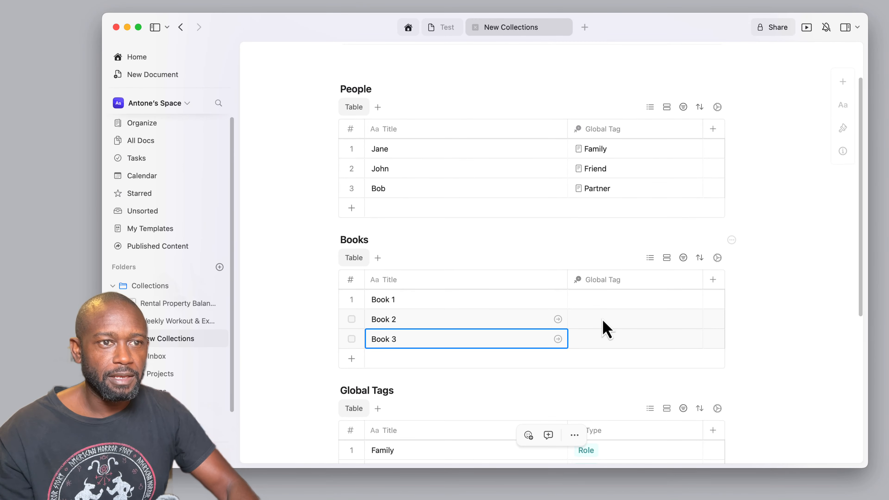
scroll(606, 329, "down", 10)
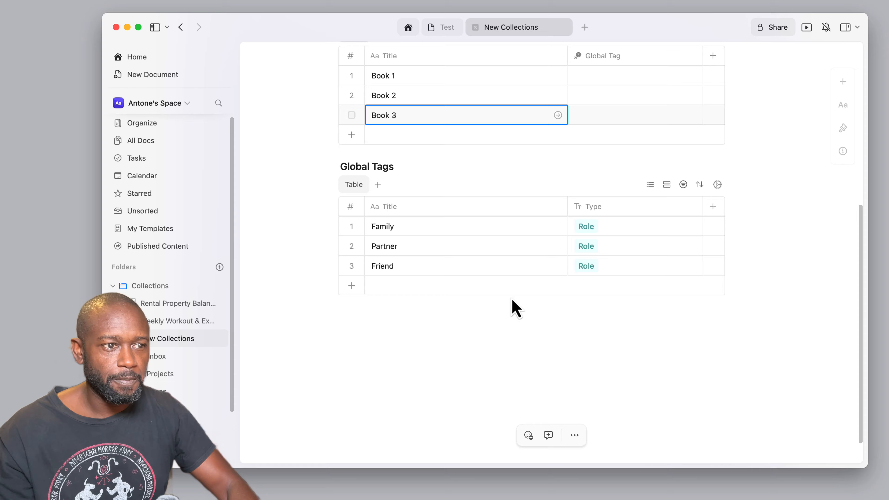
left_click(354, 292)
left_click(387, 287)
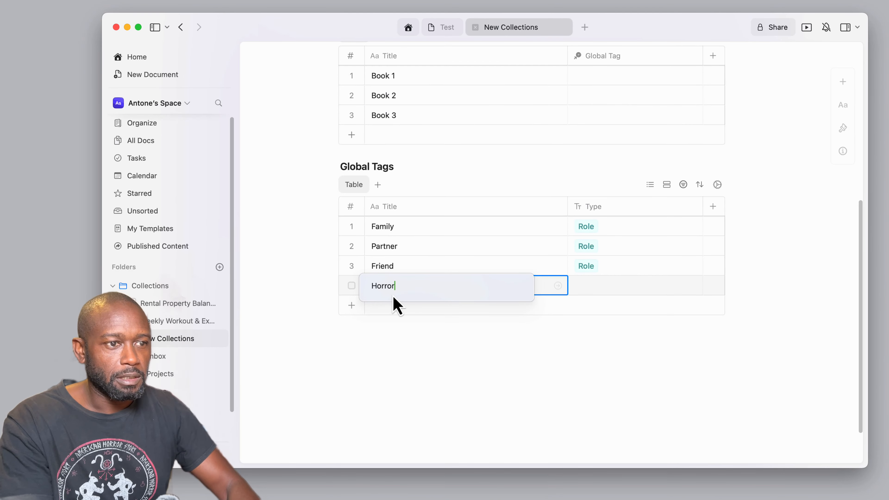
key("Return")
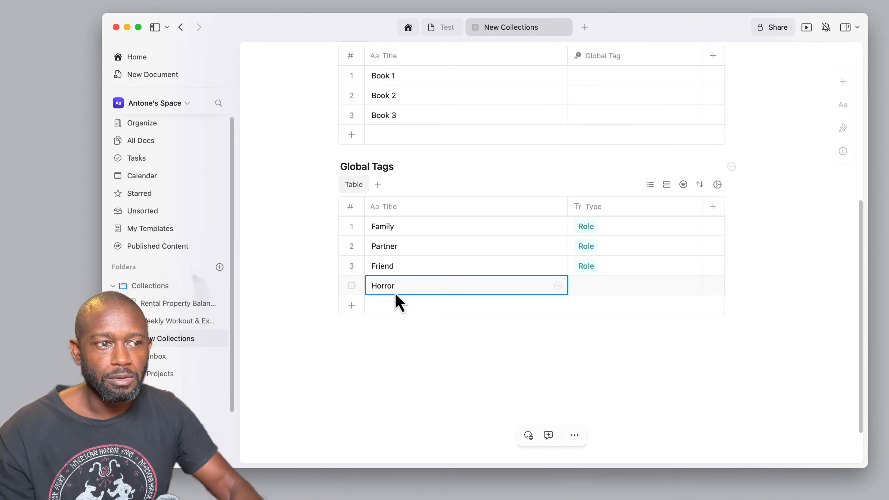
left_click(380, 310)
left_click(387, 304)
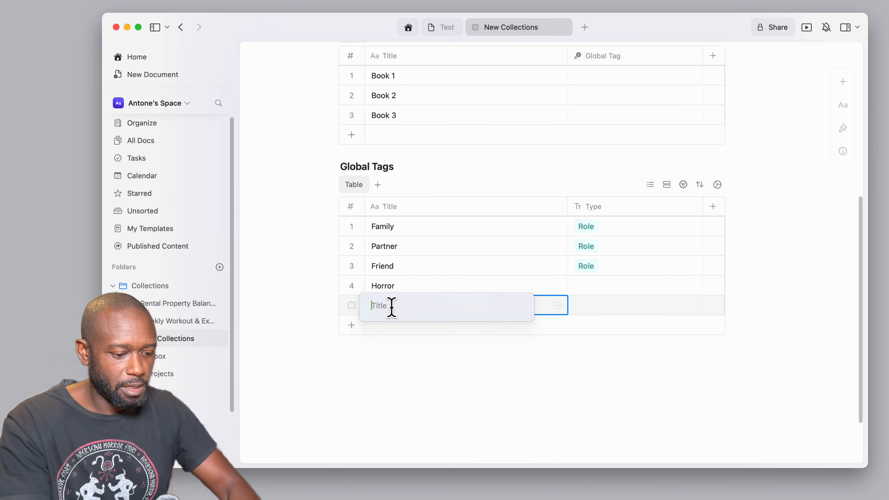
type("Scifi")
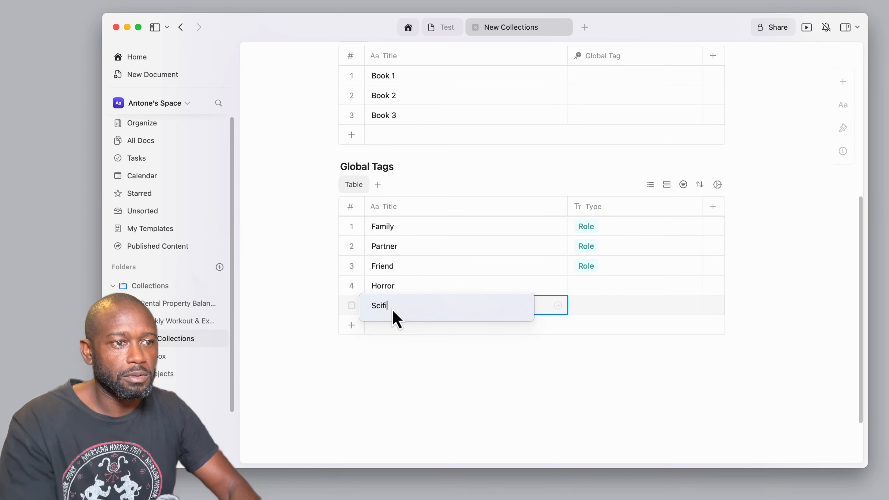
key("Return")
Create a new Type option "Genre" in the Global Tags collection and assign it to the Horror entry
left_click(605, 290)
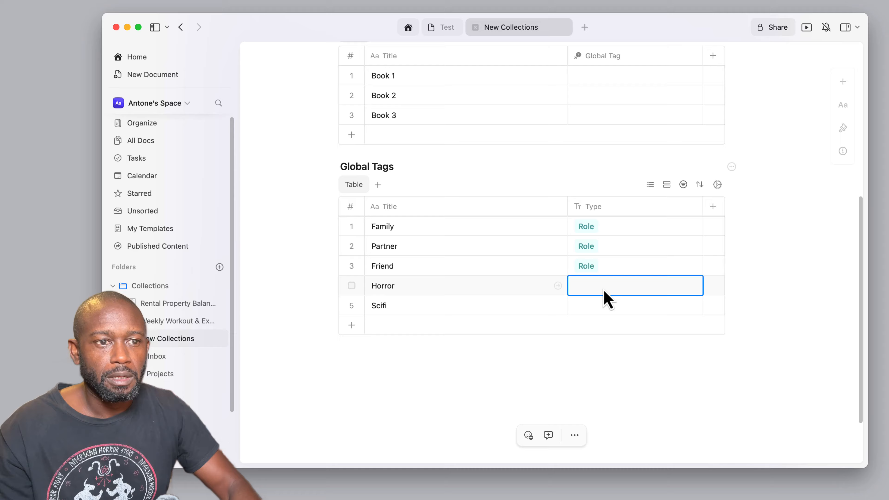
left_click(604, 291)
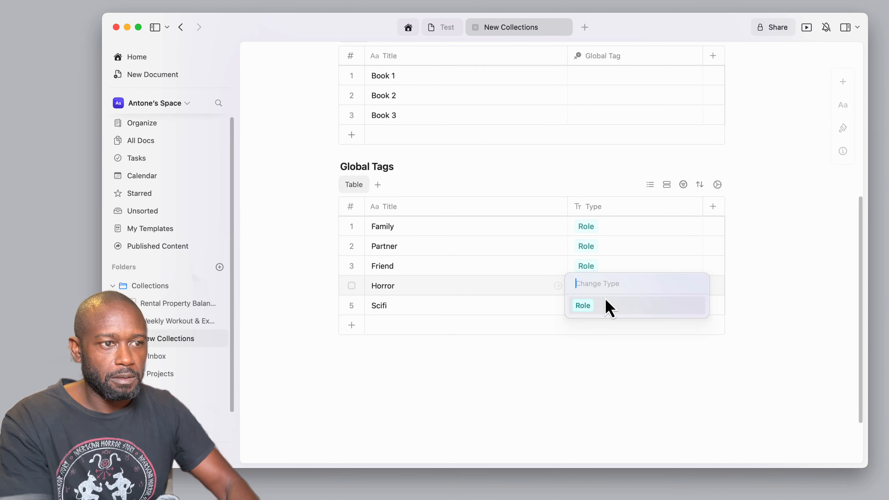
type("Genre")
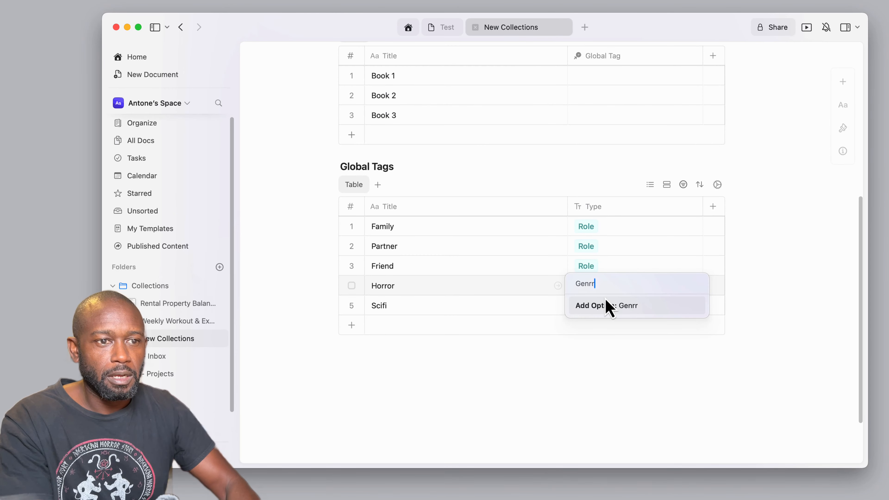
left_click(608, 306)
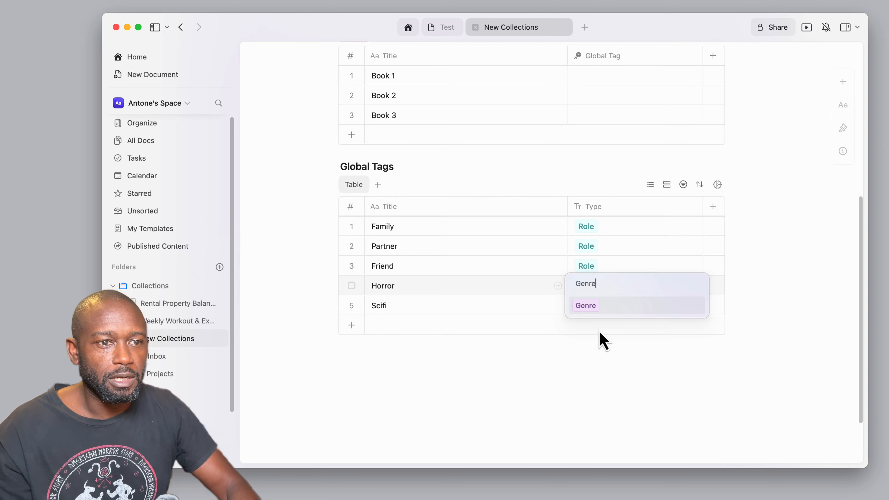
key("Escape")
left_click(591, 286)
left_click(591, 326)
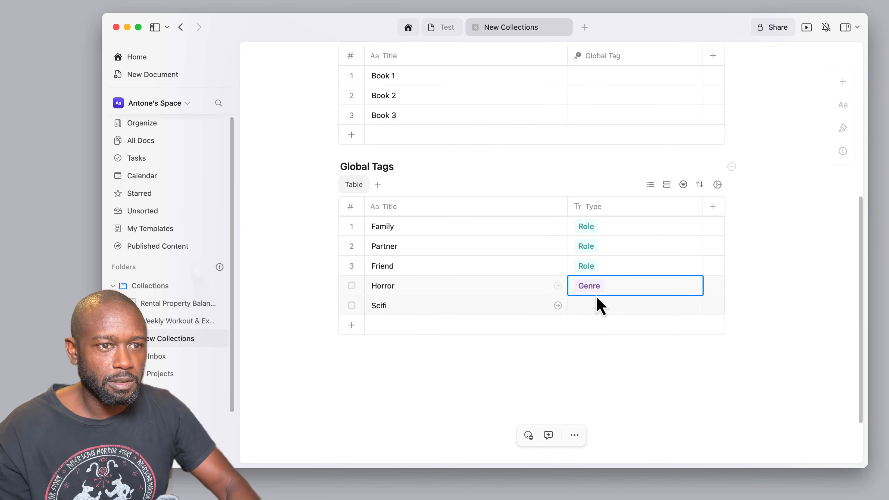
Assign the existing Genre option as the Type of the Scifi entry in the Global Tags collection
left_click(597, 305)
left_click(597, 313)
left_click(601, 342)
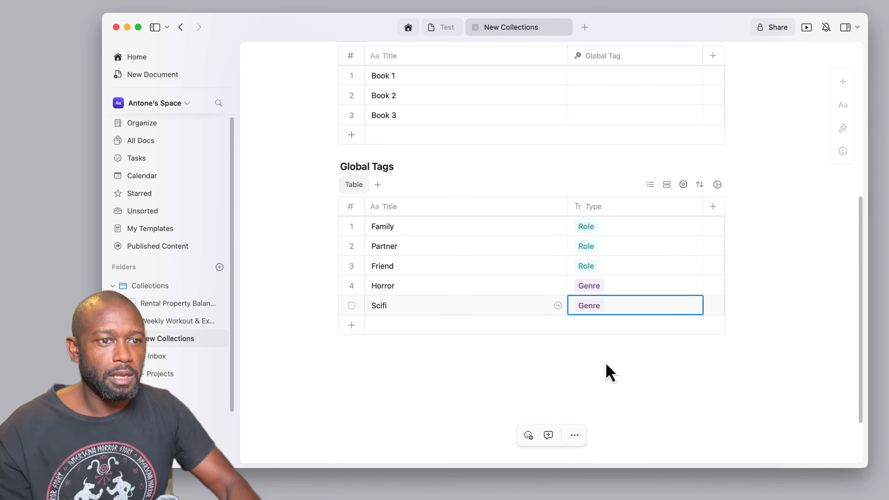
key("Escape")
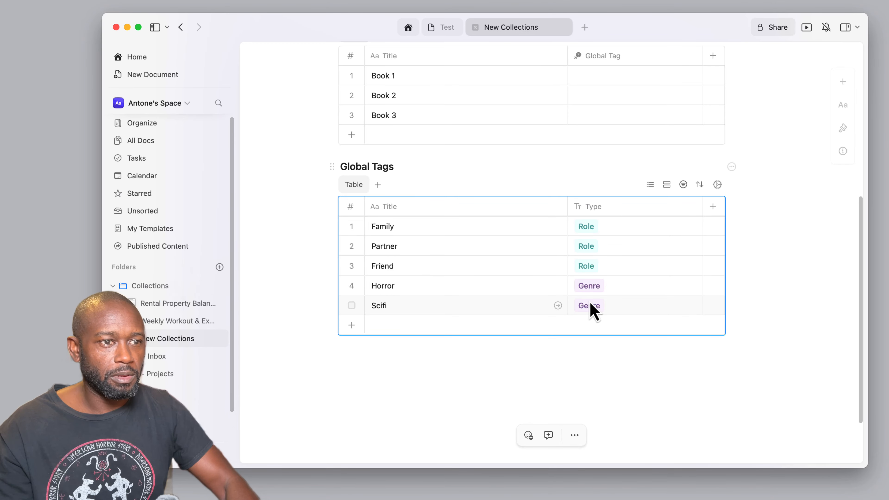
In the Books collection, set the Global Tag of Book 1 to Horror and of Book 2 to Scifi
scroll(485, 184, "up", 1)
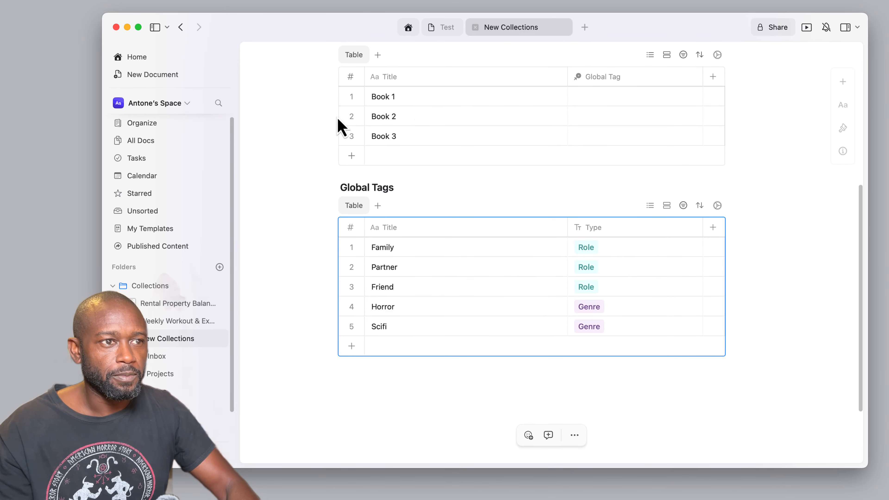
left_click(601, 100)
scroll(600, 99, "up", 1)
left_click(605, 130)
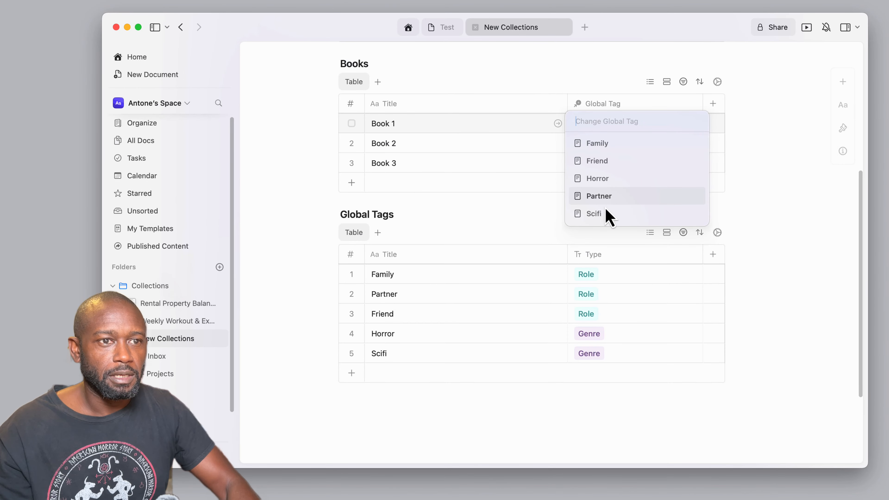
left_click(607, 182)
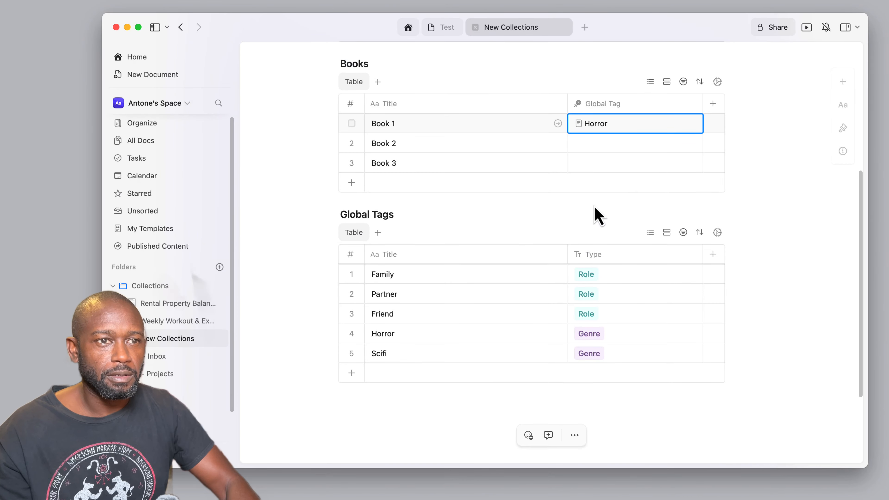
left_click(603, 151)
left_click(603, 150)
left_click(605, 233)
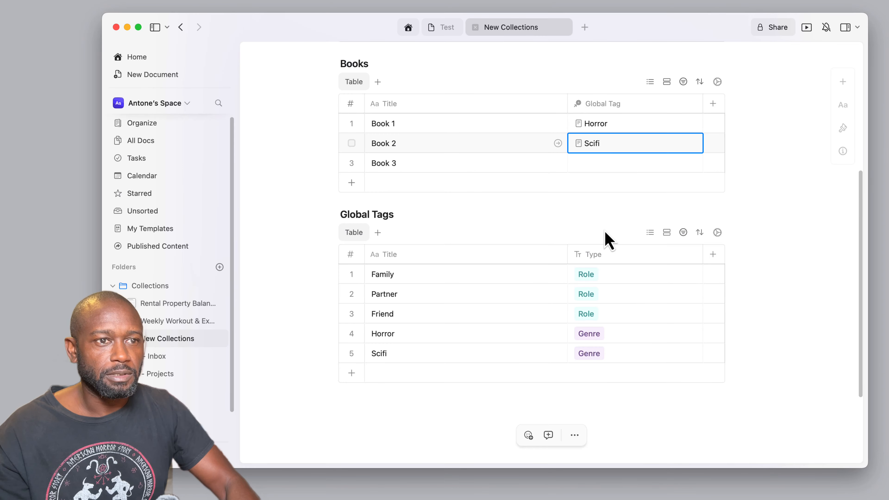
Add a new entry titled "Romance" to the Global Tags collection and set its Type to Genre
left_click(393, 375)
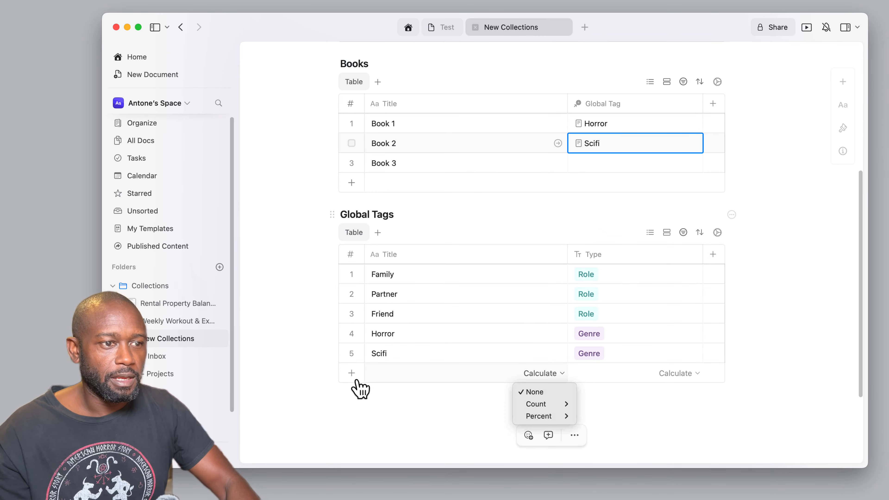
left_click(355, 376)
left_click(352, 373)
left_click(398, 375)
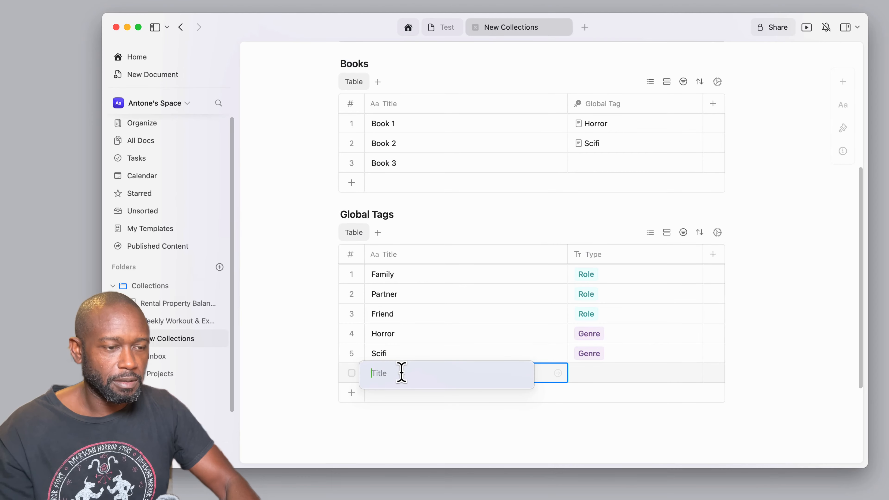
type("Romance")
key("Return")
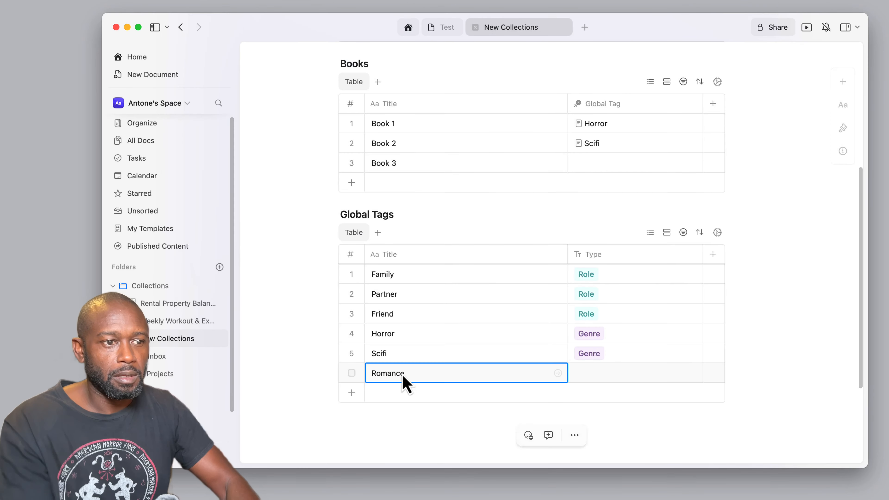
left_click(599, 386)
left_click(605, 384)
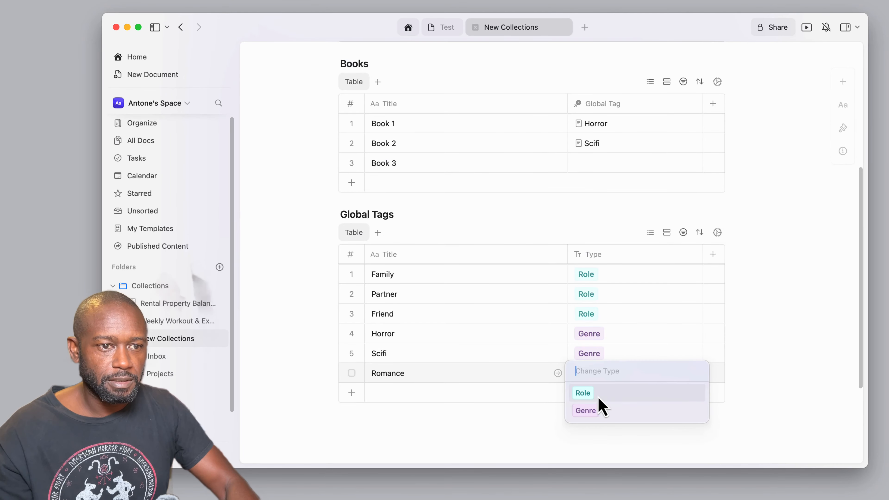
left_click(597, 408)
Set the Global Tag of Book 3 in the Books collection to Romance
left_click(588, 164)
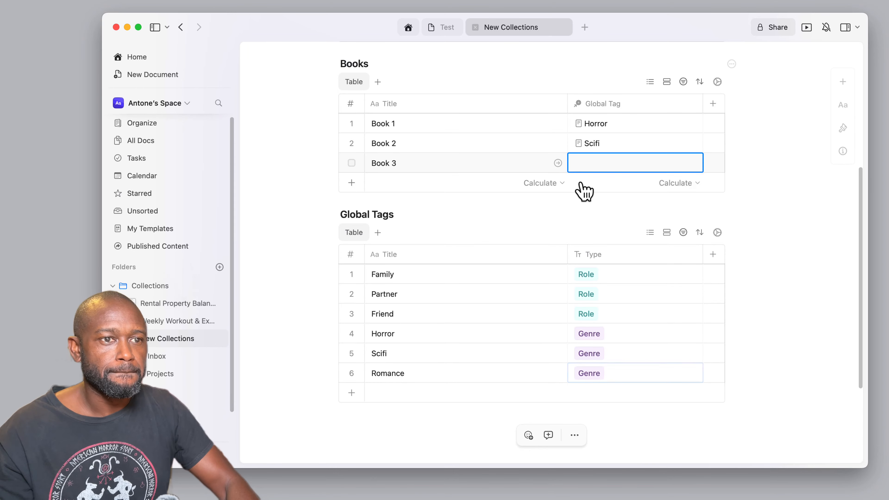
left_click(603, 162)
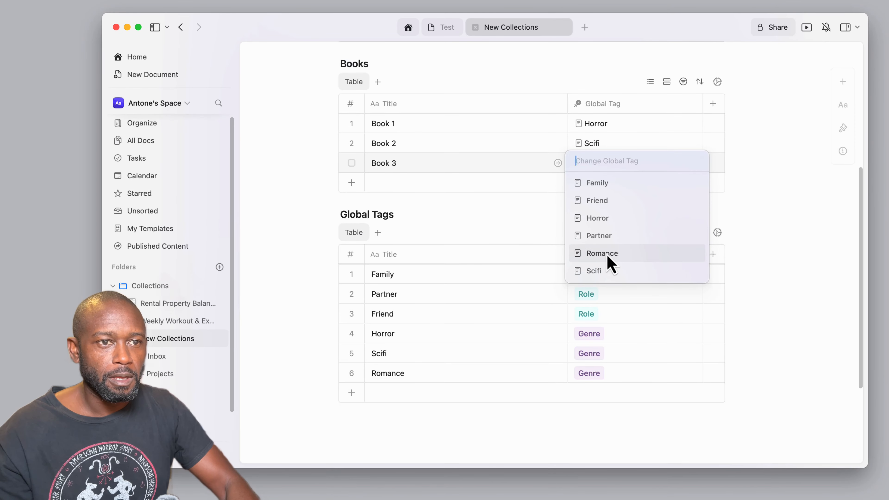
left_click(606, 253)
key("Escape")
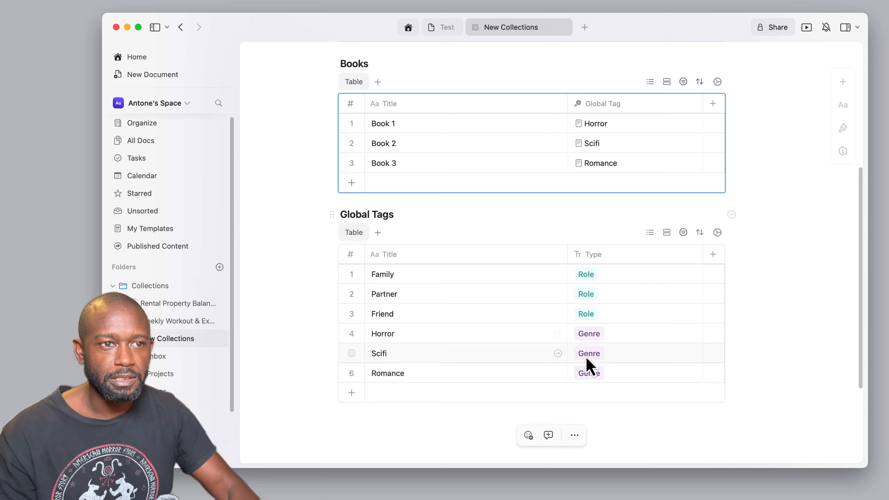
Review the Global Tag choices offered for Book 1, keeping its current selection
scroll(572, 239, "up", 5)
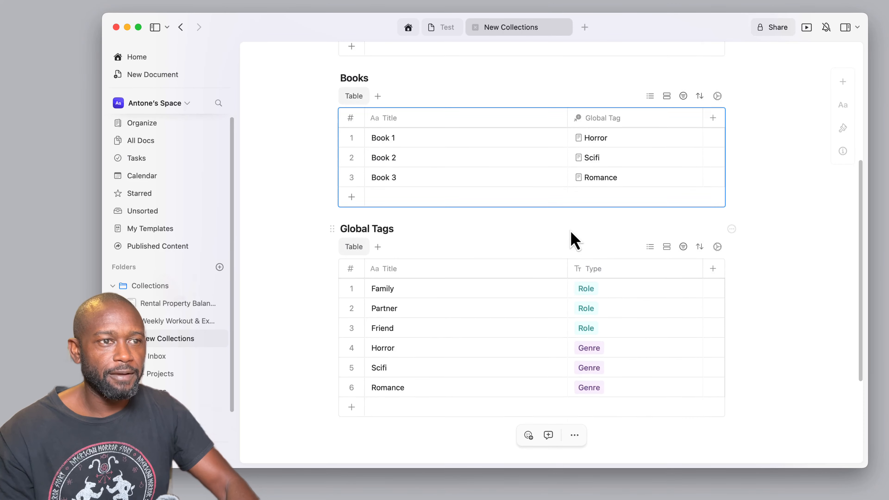
scroll(574, 238, "up", 3)
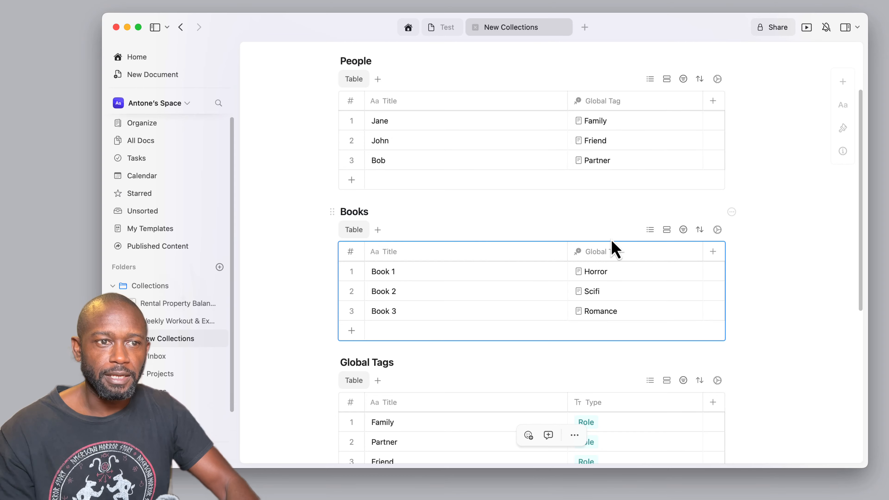
left_click(589, 281)
left_click(591, 282)
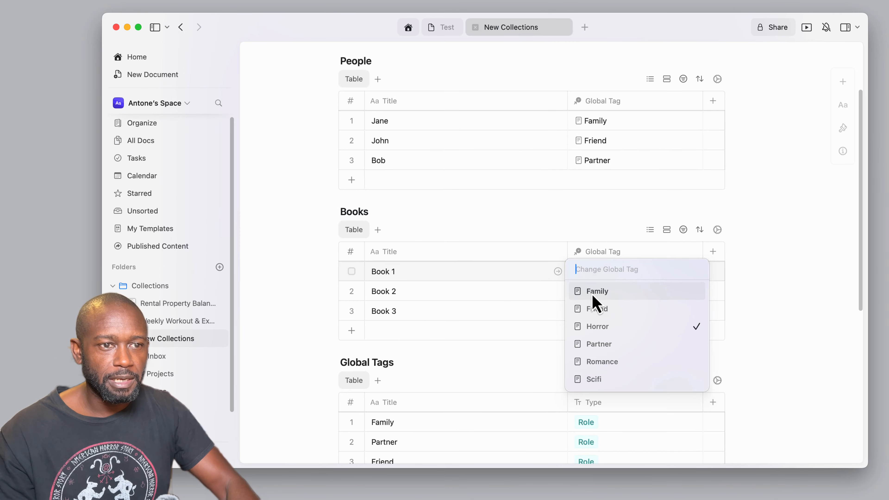
left_click(564, 282)
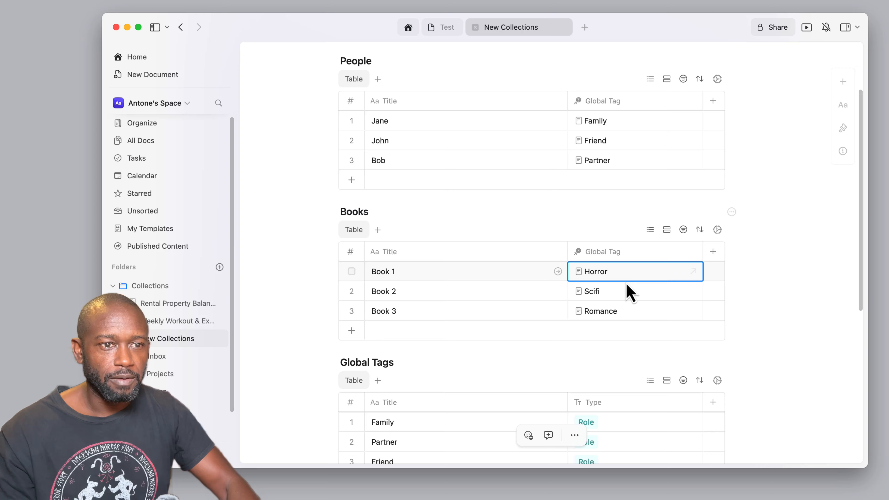
Open the Horror tag's page from Book 1's Global Tag and return to the New Collections document
left_click(694, 272)
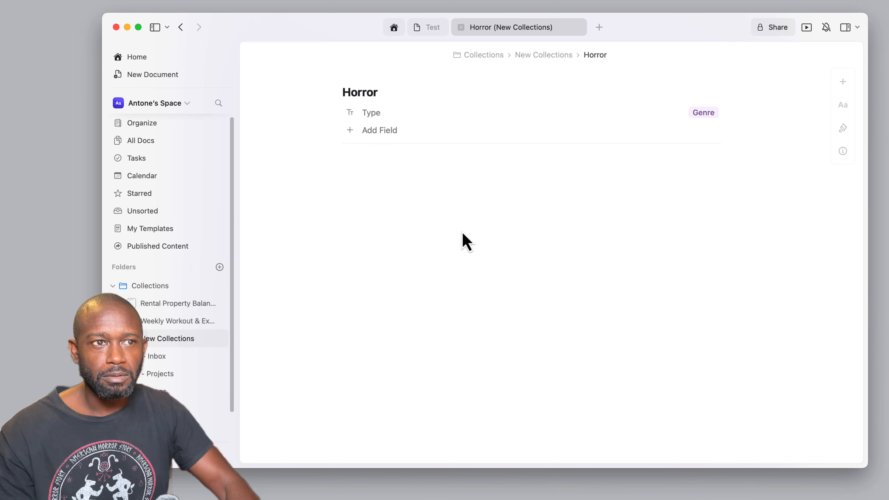
left_click(402, 164)
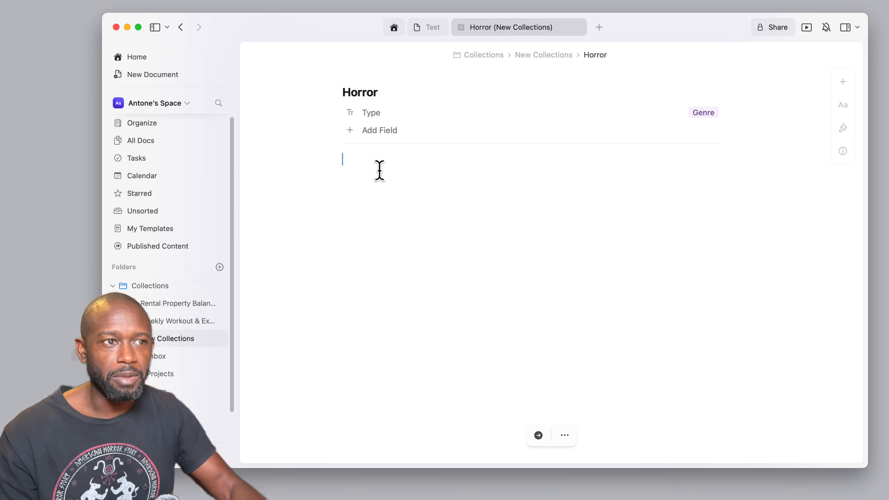
left_click(543, 55)
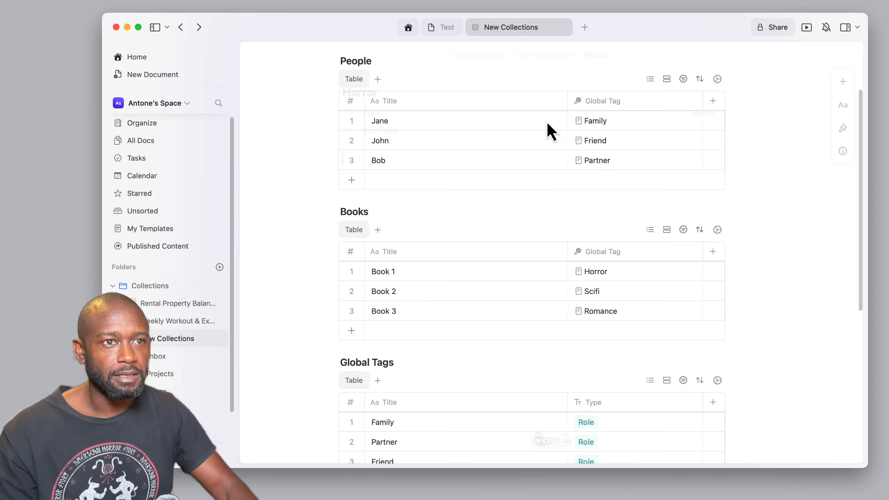
Make the People collection's Global Tag relation two-way, with the related field named "People Relation"
scroll(645, 274, "up", 1)
scroll(645, 274, "up", 1)
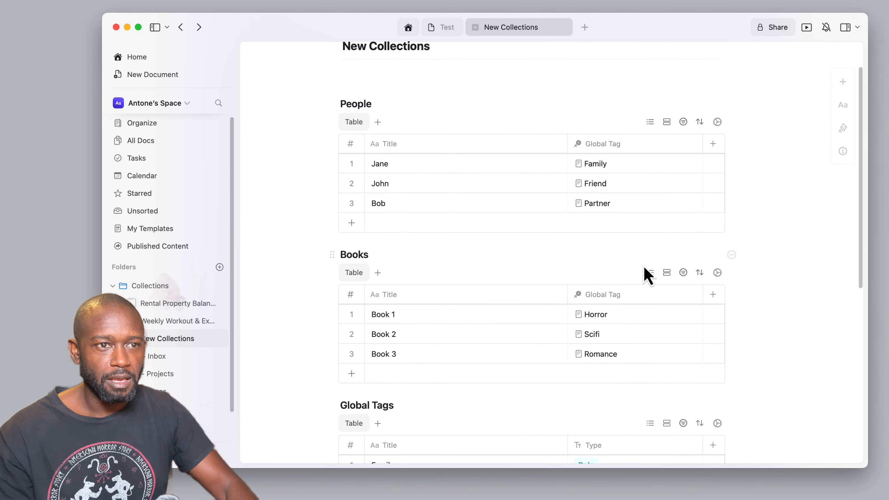
scroll(617, 319, "up", 1)
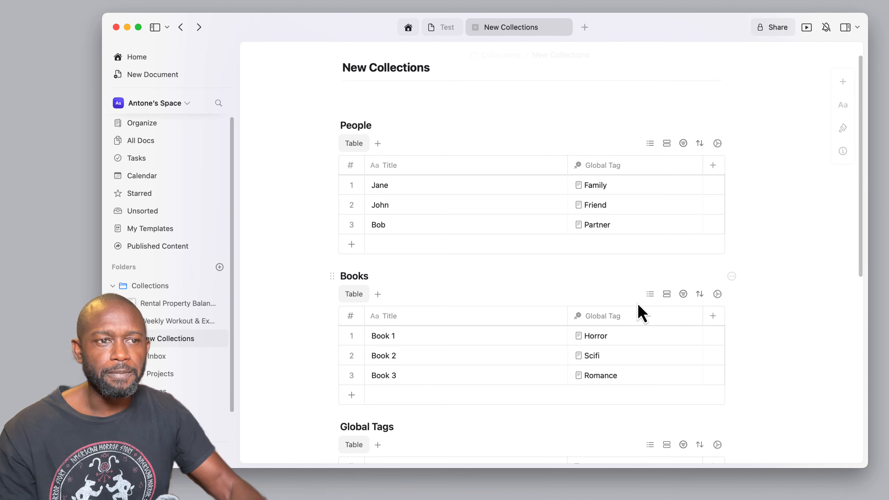
left_click(609, 167)
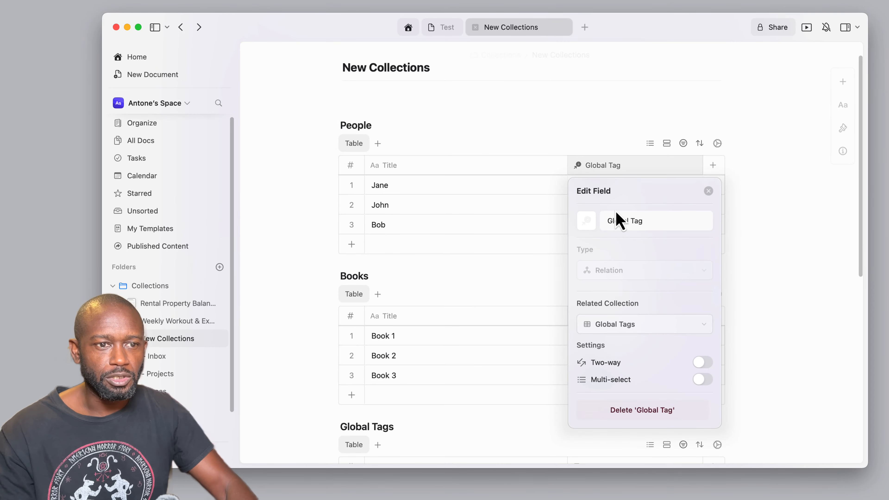
left_click(702, 363)
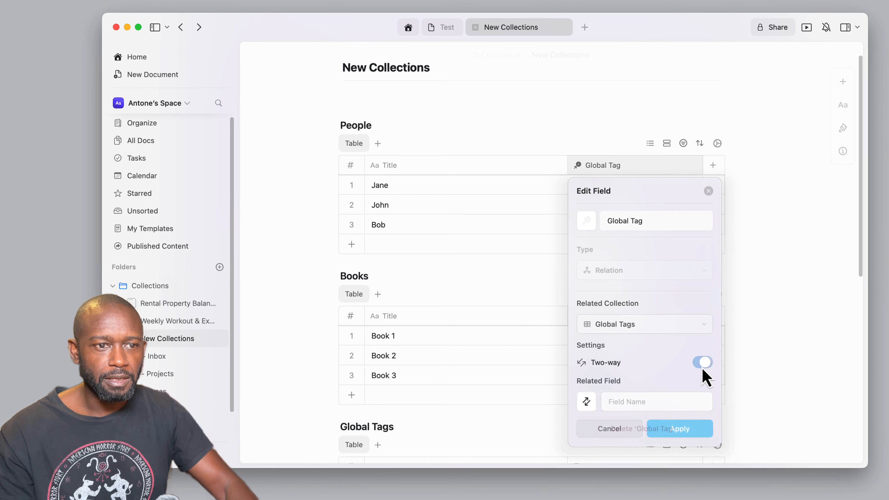
left_click(629, 400)
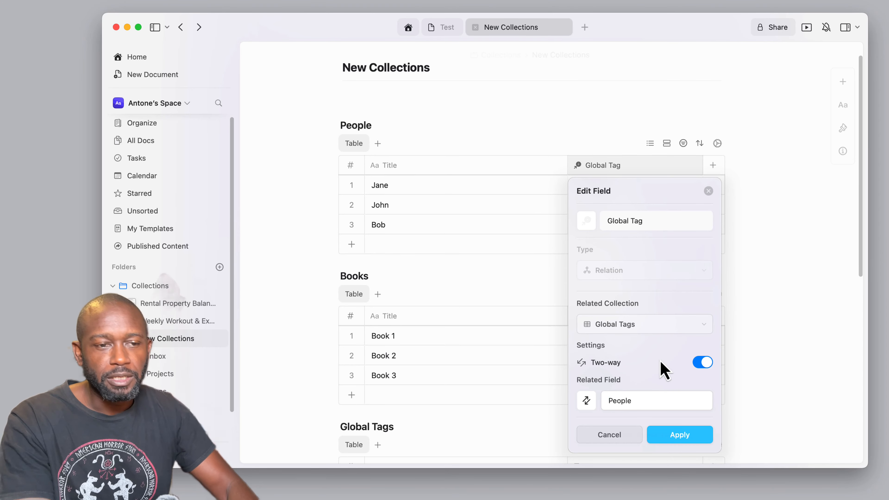
type("Relation")
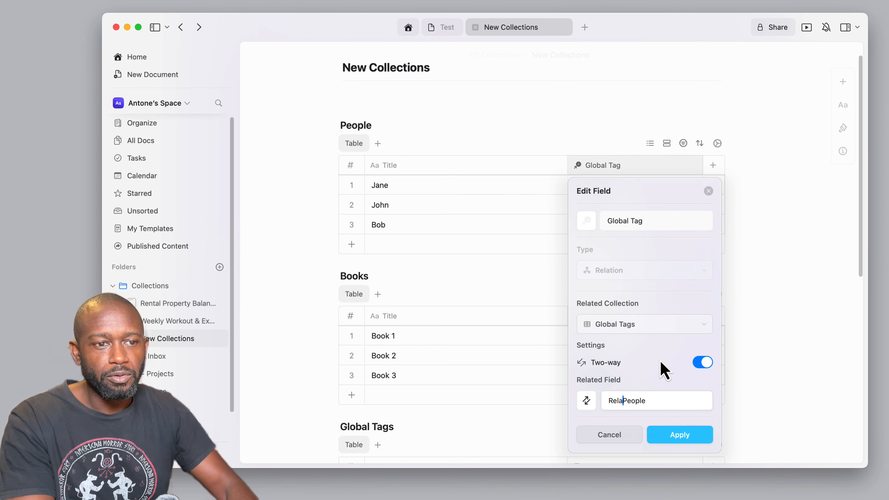
key("BackSpace")
key("BackSpace")
key("BackSpace")
key("BackSpace")
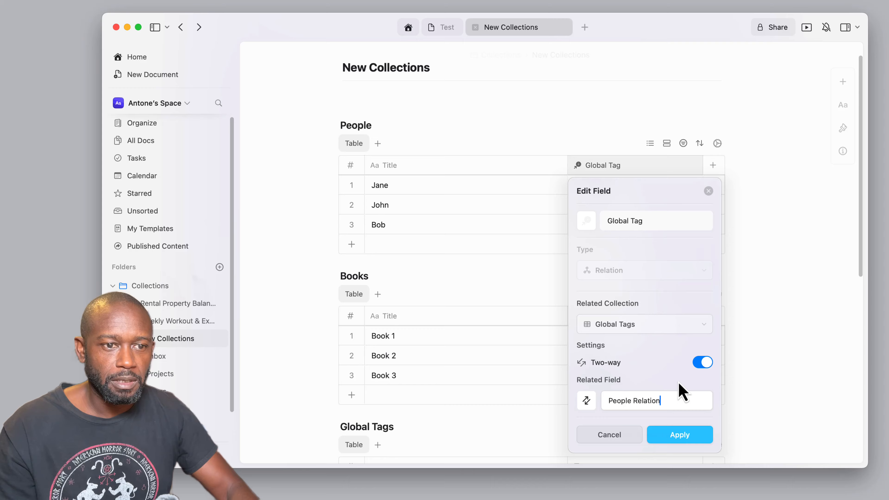
left_click(678, 438)
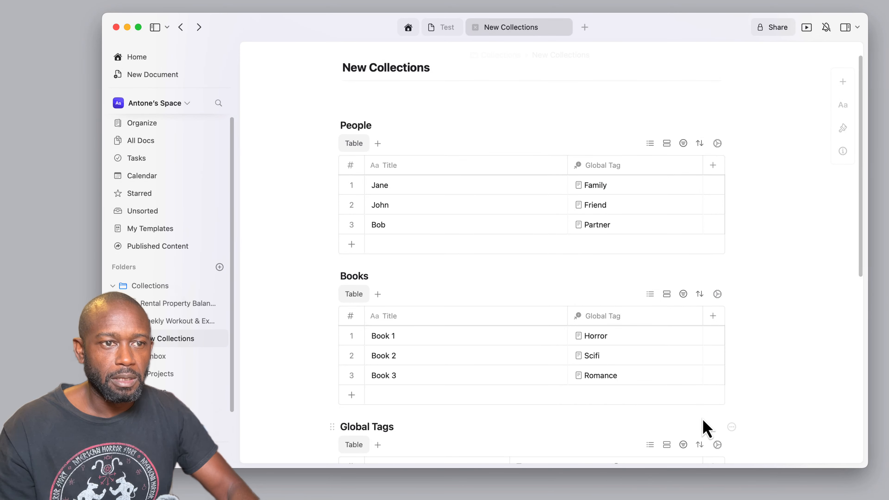
Make the Books collection's Global Tag relation two-way, with the related field named "Books Relation"
left_click(614, 323)
scroll(630, 373, "down", 5)
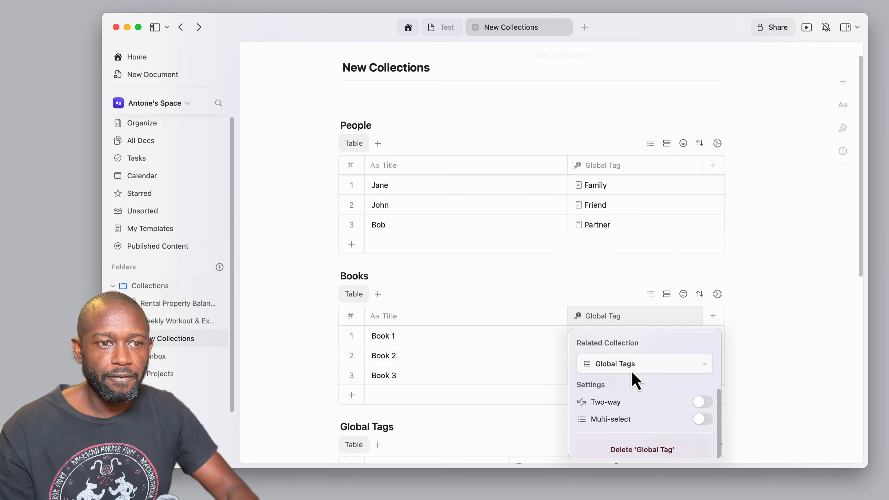
left_click(703, 402)
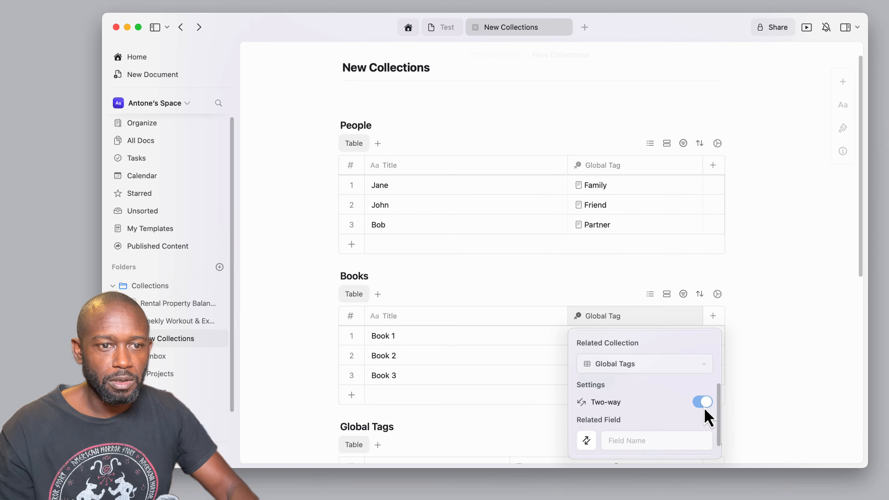
scroll(639, 415, "down", 2)
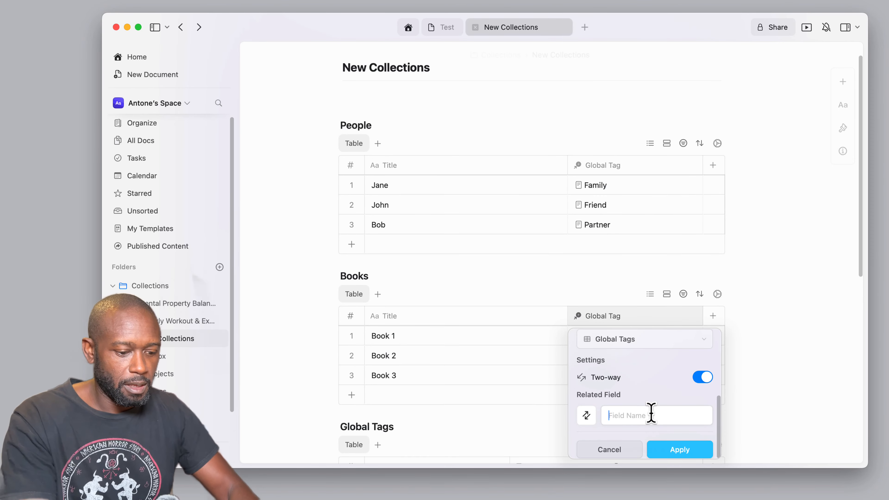
type("Books Relation")
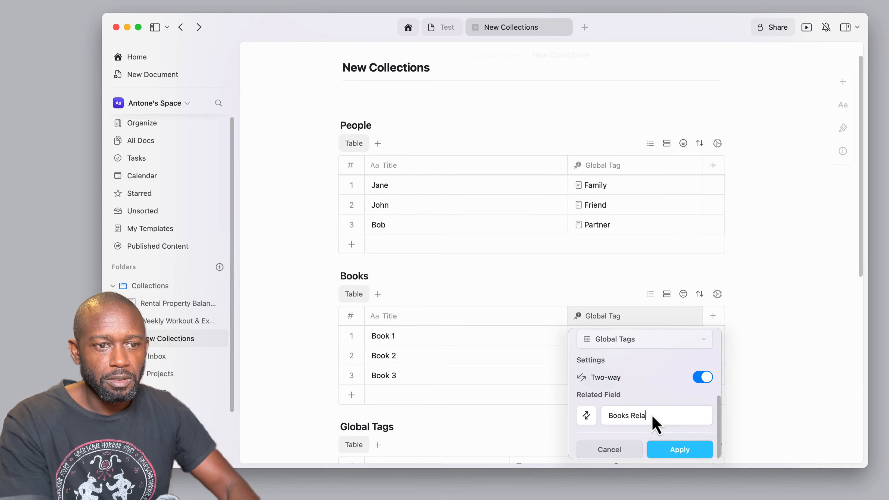
left_click(676, 452)
Compare the People Relation and Books Relation columns in Global Tags with the Global Tag values in Books
scroll(635, 353, "down", 6)
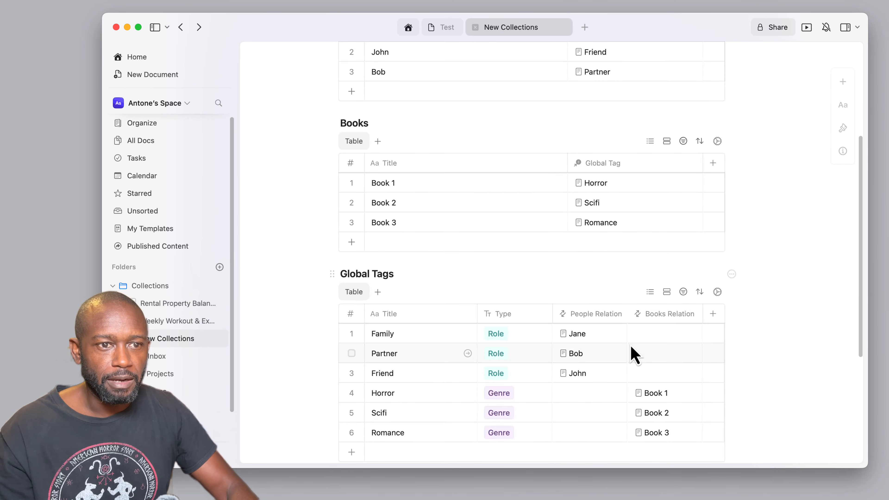
scroll(634, 353, "down", 1)
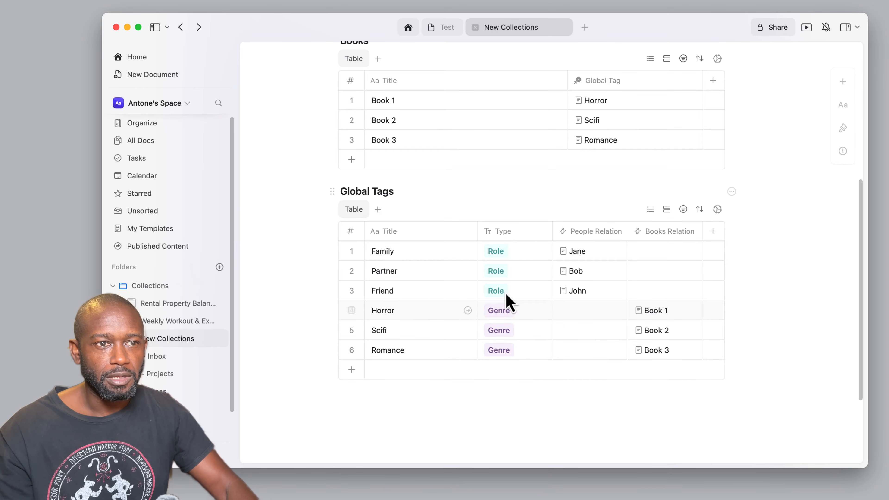
left_click(600, 125)
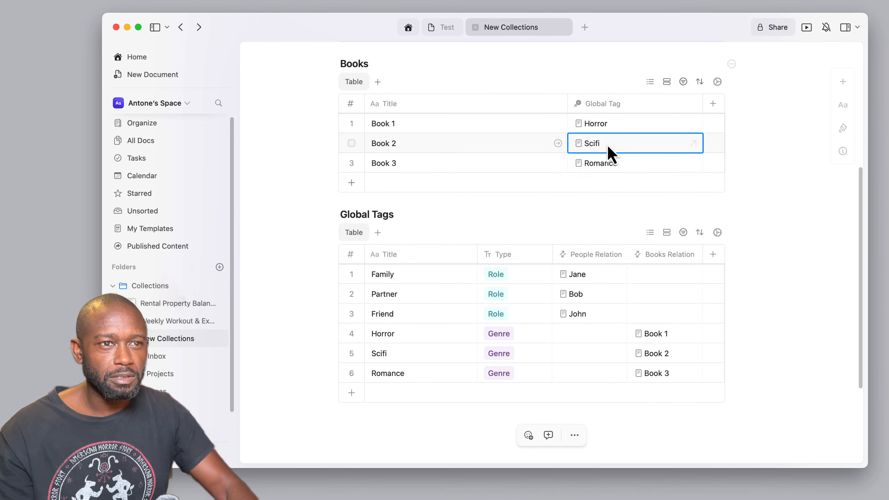
Set Book 2's Global Tag to Romance only and widen the Books Relation column in Global Tags
left_click(604, 147)
left_click(578, 163)
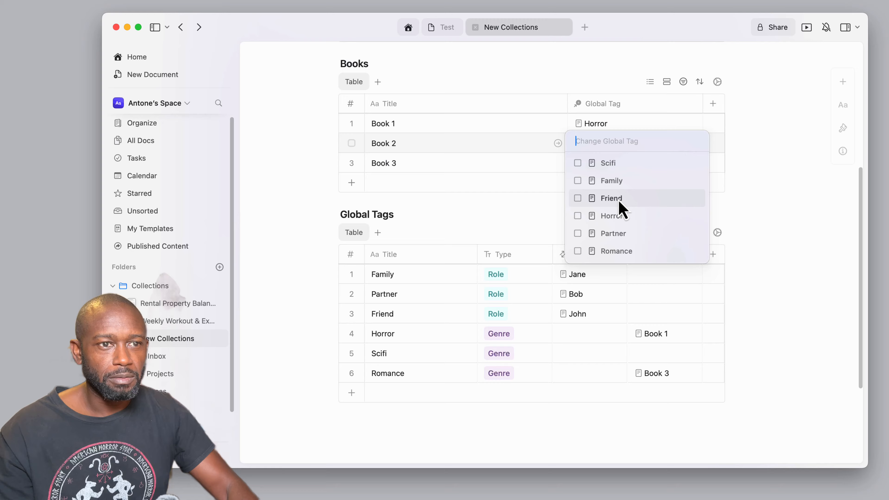
left_click(577, 252)
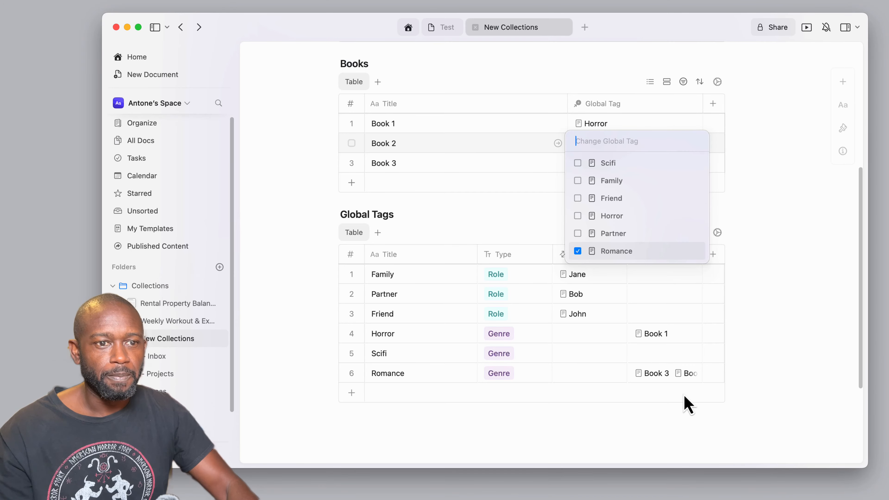
left_click(783, 282)
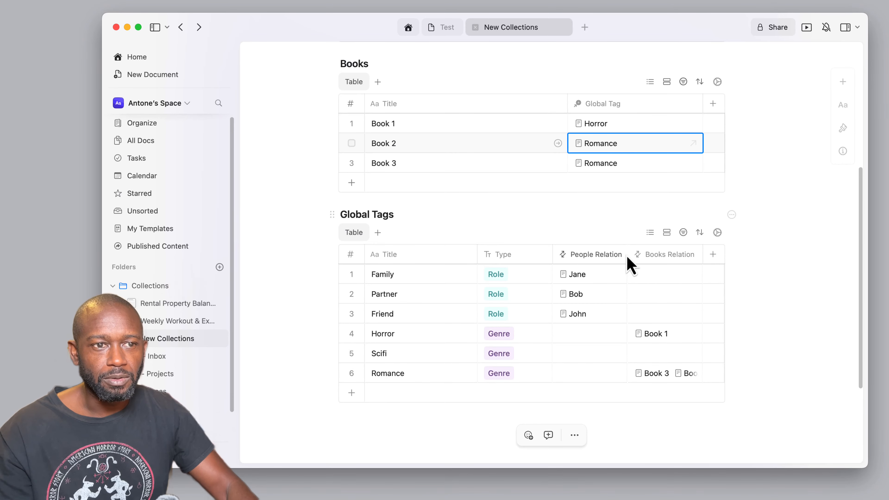
left_click_drag(629, 255, 615, 254)
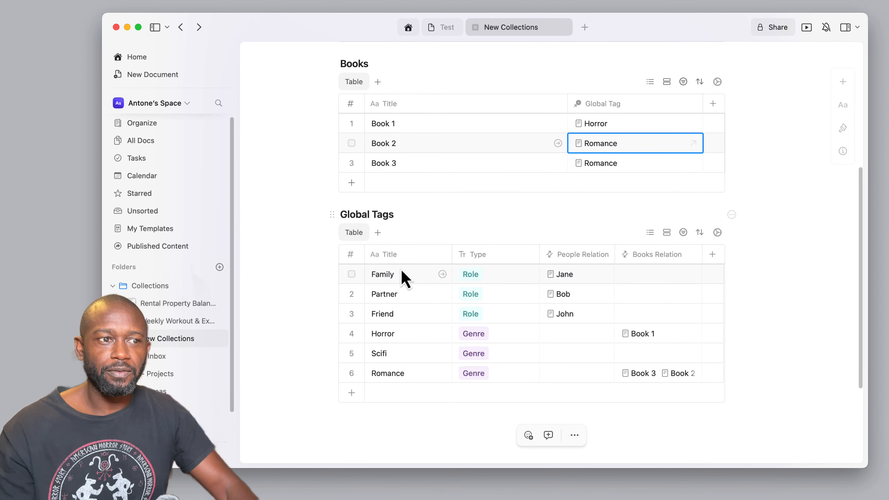
Review the relation settings of the Global Tag field in the Books collection and close them without changes
scroll(403, 276, "up", 2)
scroll(612, 175, "up", 4)
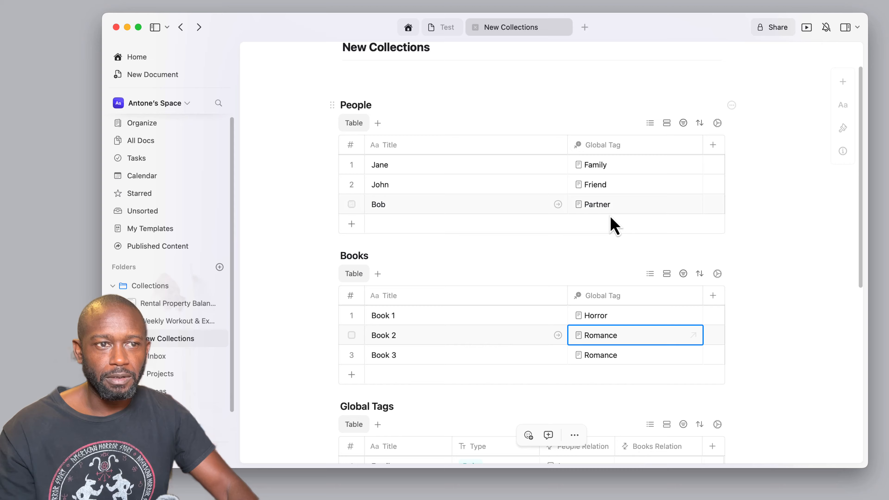
scroll(612, 226, "down", 5)
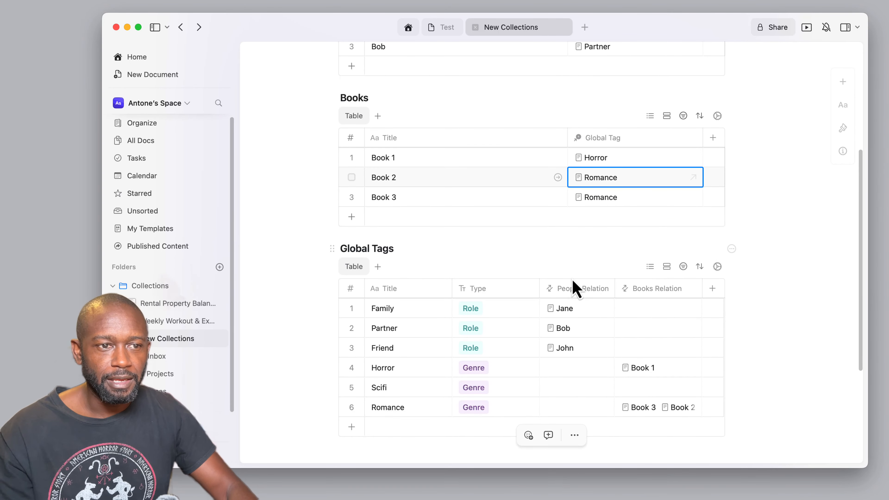
left_click(604, 138)
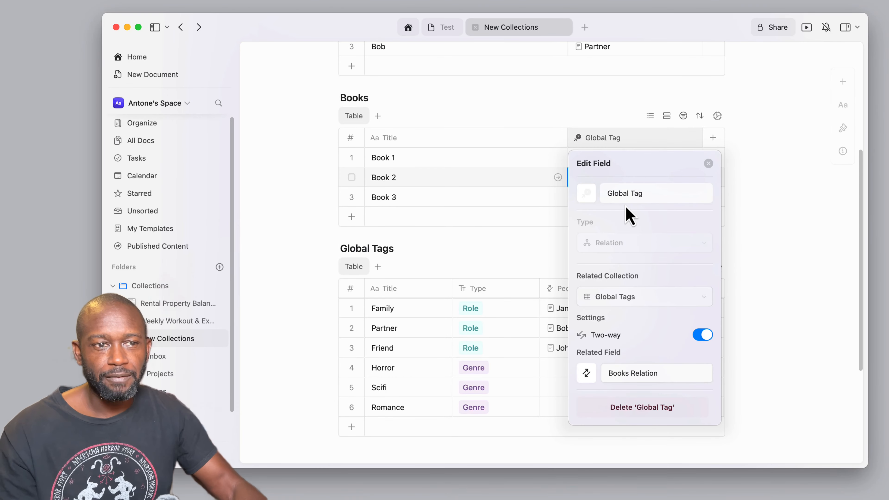
left_click(708, 164)
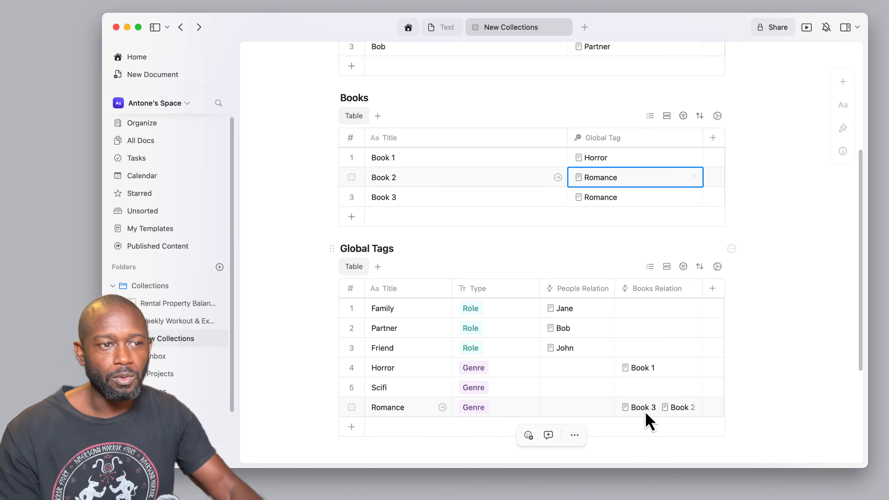
Compare the Global Tag values in People and Books with the two relation columns in Global Tags
scroll(621, 342, "up", 5)
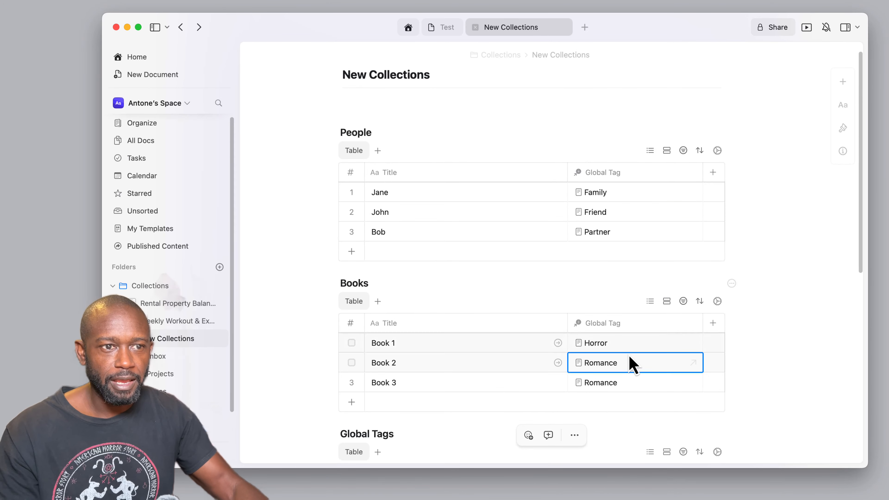
scroll(627, 364, "down", 2)
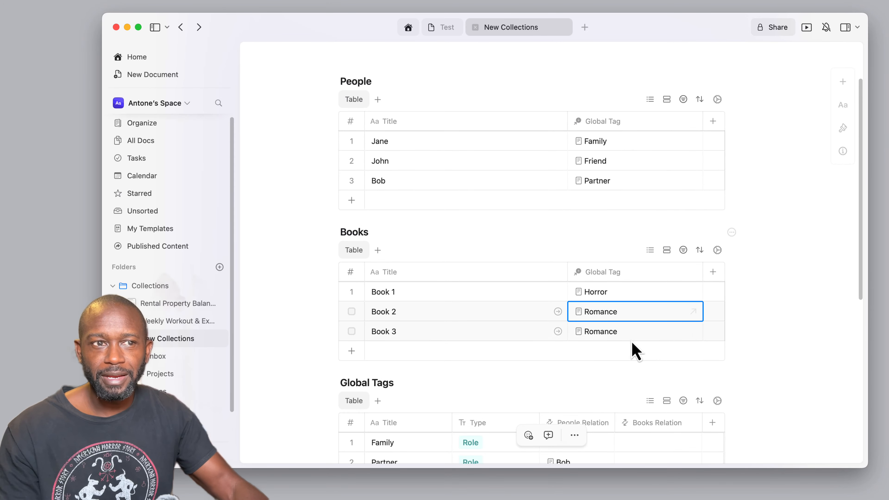
scroll(639, 347, "down", 2)
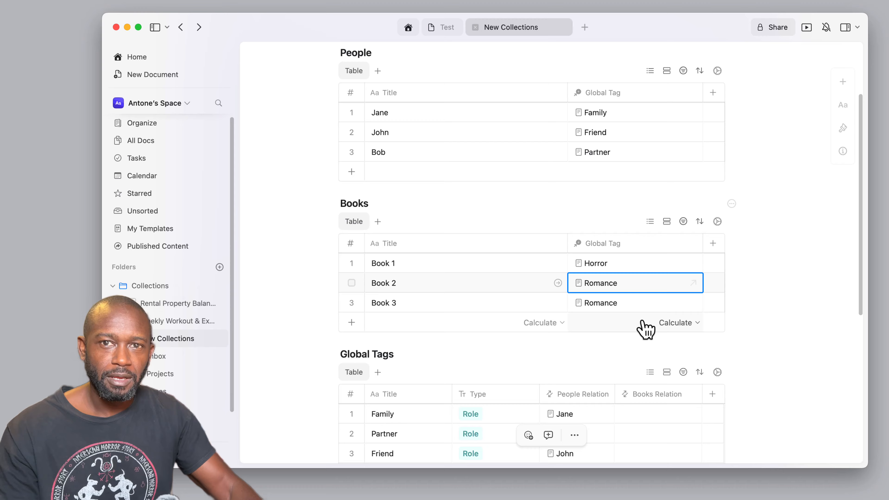
scroll(645, 343, "down", 2)
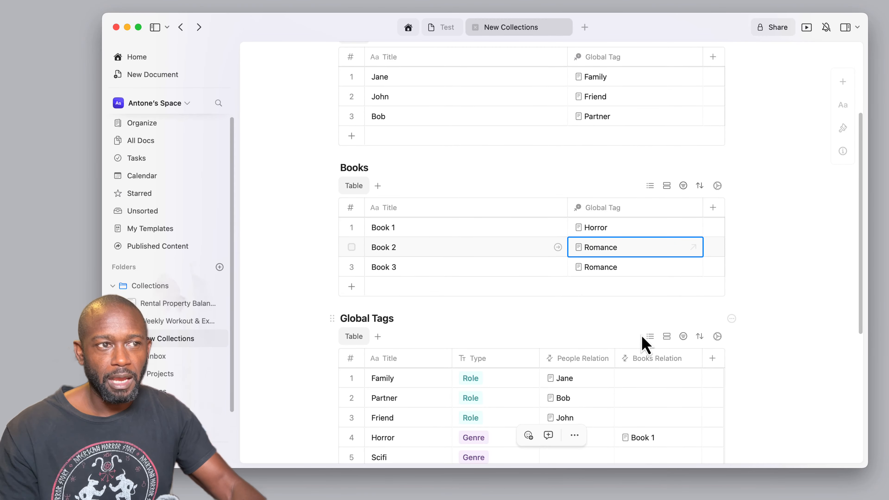
scroll(645, 341, "up", 5)
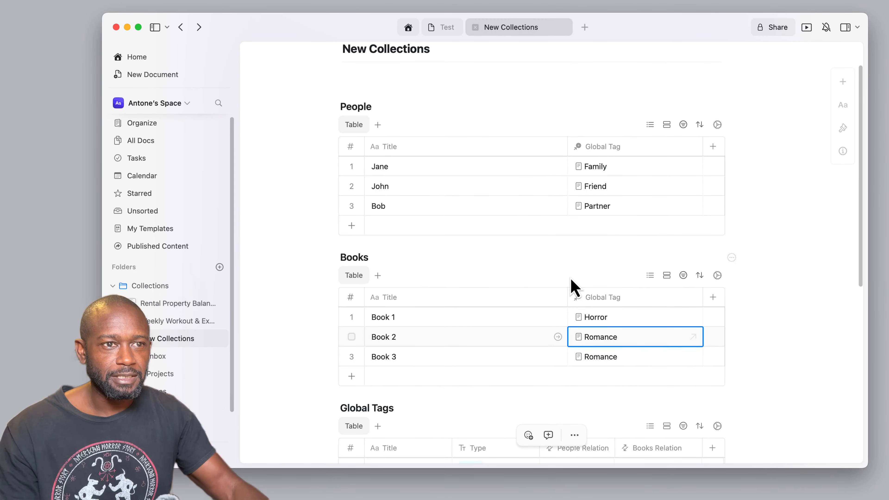
scroll(571, 287, "down", 2)
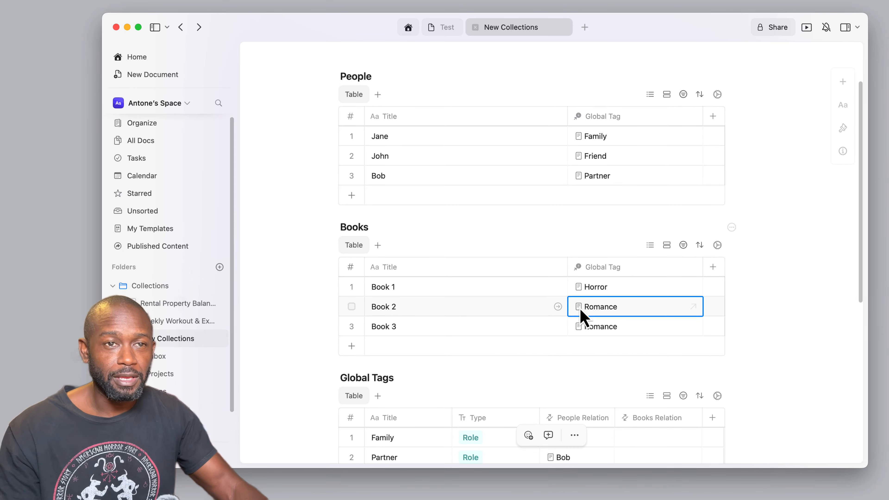
scroll(625, 361, "down", 5)
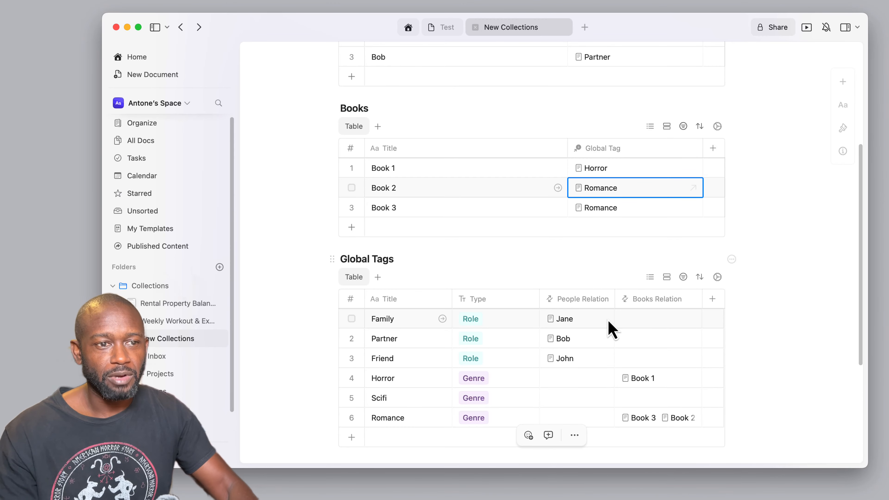
scroll(612, 312, "up", 2)
scroll(610, 310, "up", 3)
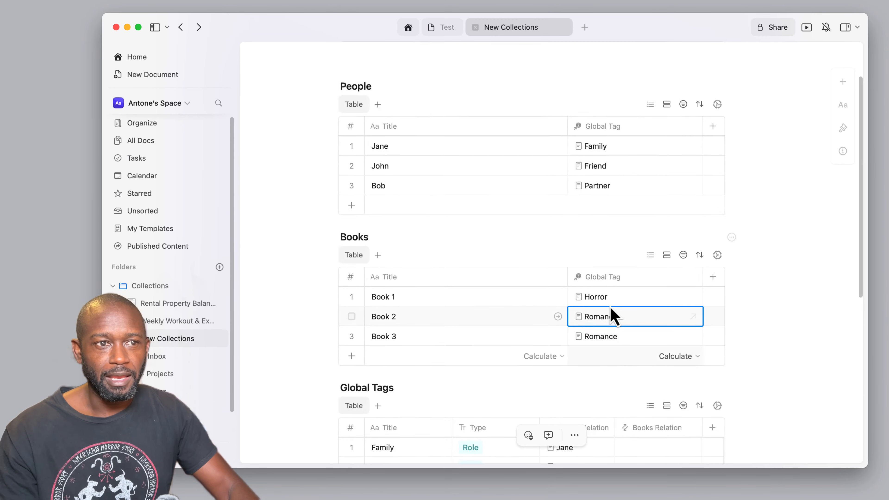
scroll(612, 294, "down", 2)
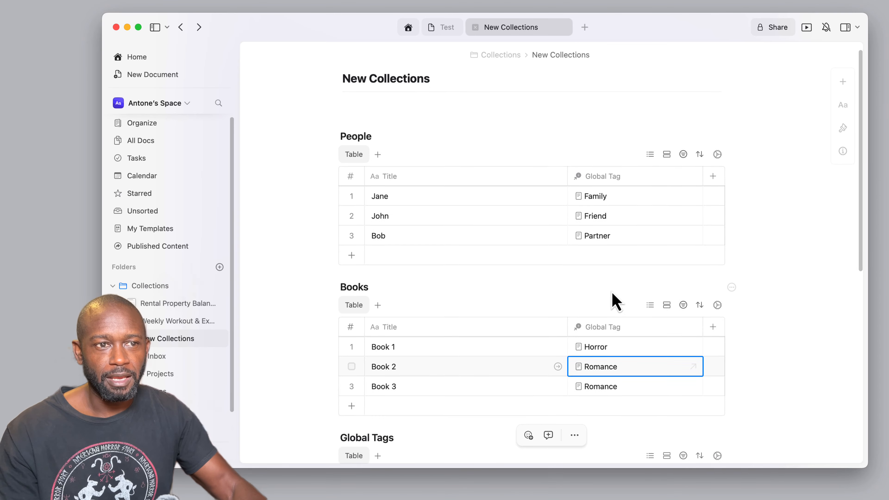
scroll(600, 282, "down", 1)
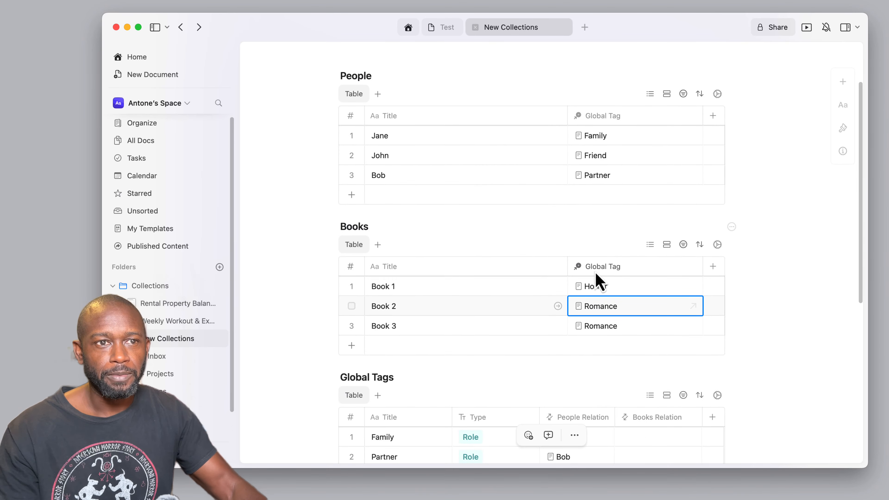